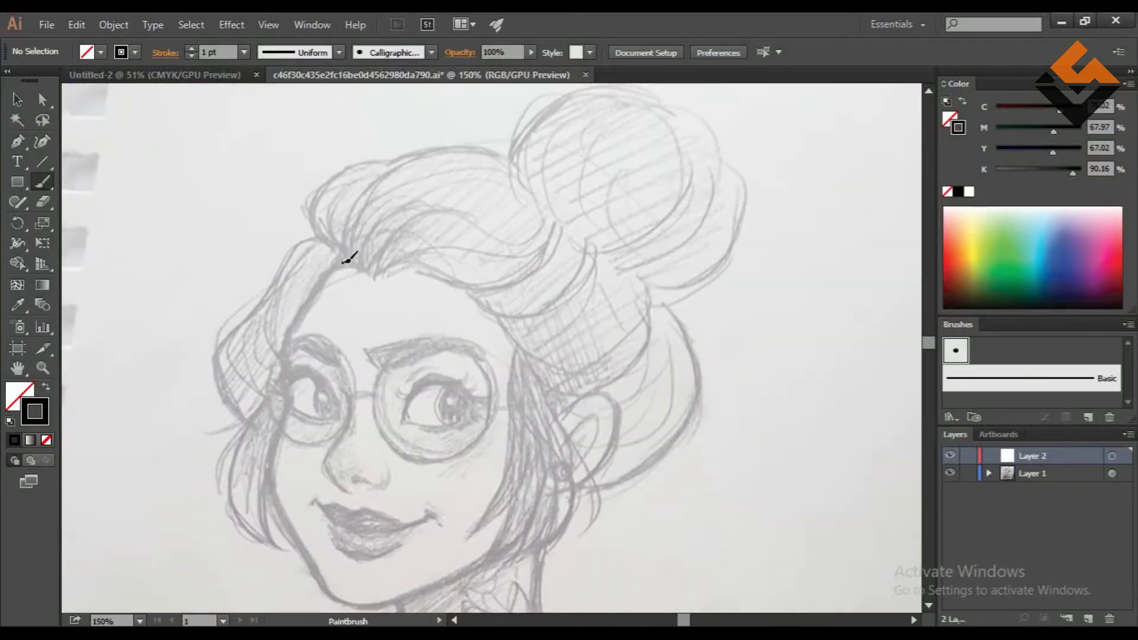
- Ink the hair curve over the forehead, the hair wave, face outline, jaw and chin
drag(344, 261, 522, 155)
mouse_move(382, 273)
mouse_down()
mouse_move(541, 219)
mouse_move(427, 270)
mouse_up()
mouse_move(343, 258)
mouse_down()
mouse_move(397, 163)
mouse_move(307, 508)
mouse_up()
scroll(307, 507, down, 1)
drag(364, 567, 542, 489)
drag(303, 510, 382, 564)
- Outline the left side of the hair and add strands down and inside it
mouse_move(320, 202)
mouse_down()
mouse_move(264, 363)
mouse_move(218, 392)
mouse_up()
drag(243, 384, 222, 442)
drag(237, 391, 290, 504)
drag(347, 139, 337, 205)
drag(311, 203, 283, 304)
drag(288, 244, 259, 351)
- Draw curving bun strands, the bun's lower curve and strands beside the right cheek
drag(469, 256, 533, 274)
drag(593, 201, 564, 260)
mouse_move(585, 189)
mouse_down()
mouse_move(503, 276)
mouse_move(474, 493)
mouse_up()
mouse_move(525, 417)
mouse_down()
mouse_move(483, 536)
mouse_move(508, 531)
mouse_up()
drag(528, 319, 598, 503)
scroll(642, 256, up, 1)
- Draw the ear, the bun's outer edge and strands near the bun
drag(592, 394, 557, 459)
mouse_move(668, 288)
mouse_down()
mouse_move(593, 468)
mouse_move(550, 364)
mouse_up()
mouse_move(664, 361)
mouse_down()
mouse_move(626, 414)
mouse_move(563, 459)
mouse_up()
drag(646, 302, 615, 372)
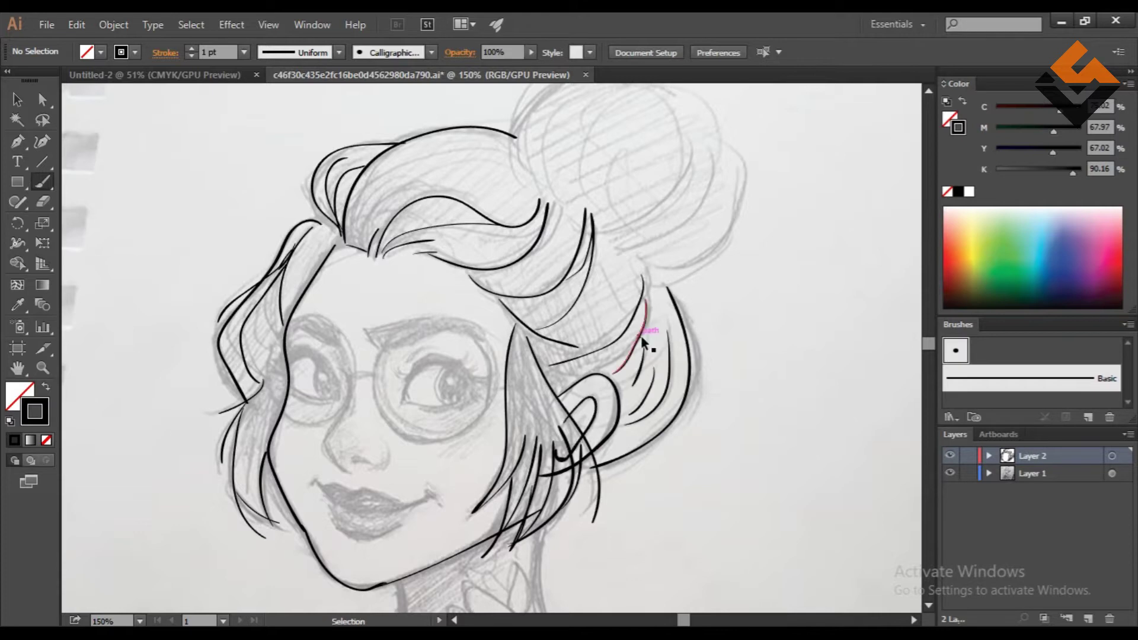
- Ink additional outline strokes around the top and right of the bun
scroll(641, 342, up, 2)
drag(512, 175, 658, 122)
drag(519, 207, 539, 116)
drag(664, 127, 702, 237)
drag(719, 183, 735, 273)
drag(646, 329, 738, 270)
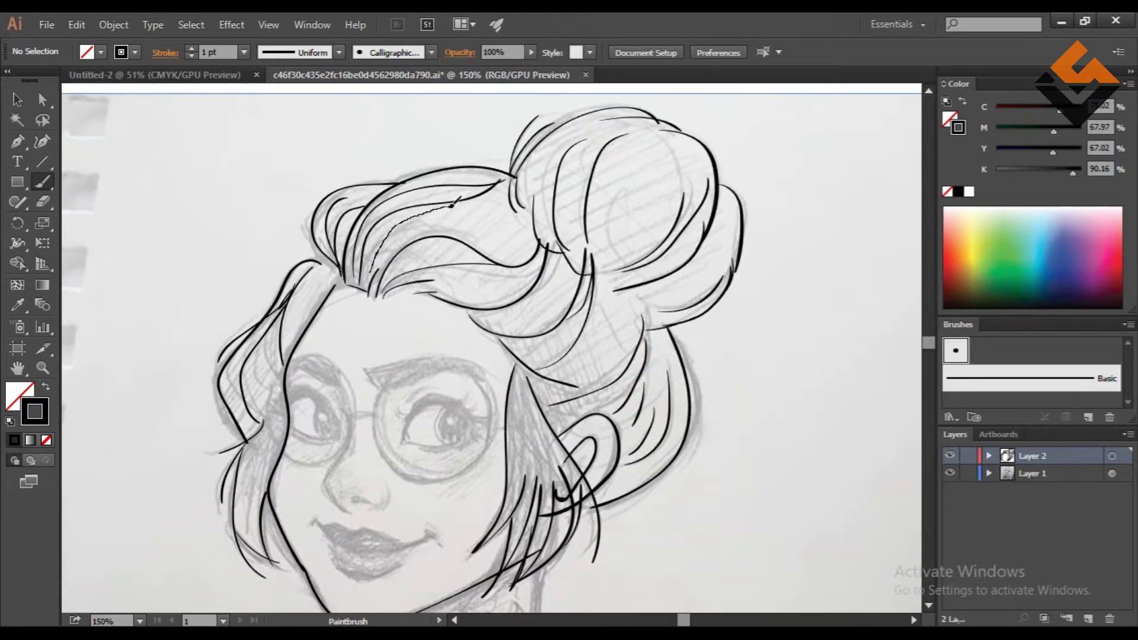
- Ink the neck, shoulders and arm outlines, including the right arm
scroll(492, 197, down, 10)
drag(256, 407, 372, 329)
drag(536, 207, 643, 344)
drag(391, 397, 581, 323)
scroll(522, 325, down, 2)
drag(370, 271, 386, 333)
scroll(383, 333, down, 2)
mouse_move(240, 352)
mouse_down()
mouse_move(186, 470)
mouse_move(206, 566)
mouse_up()
drag(313, 466, 323, 547)
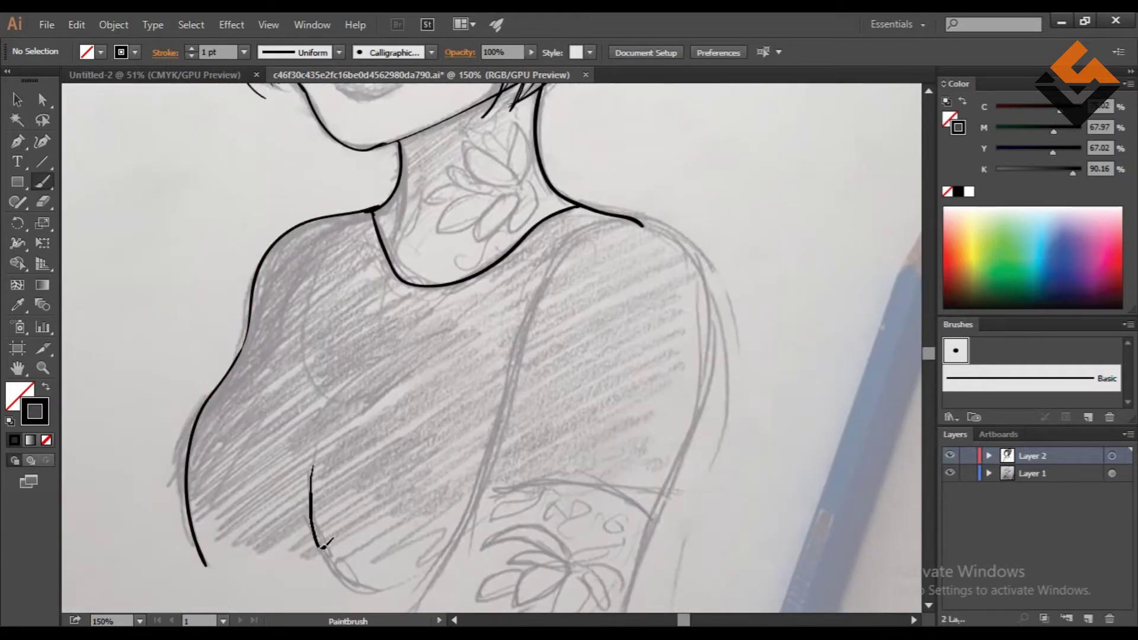
mouse_move(634, 229)
mouse_down()
mouse_move(471, 604)
mouse_move(682, 610)
mouse_up()
- Draw an eyebrow, then a circle sized over the eye as the first lens
drag(384, 304, 479, 295)
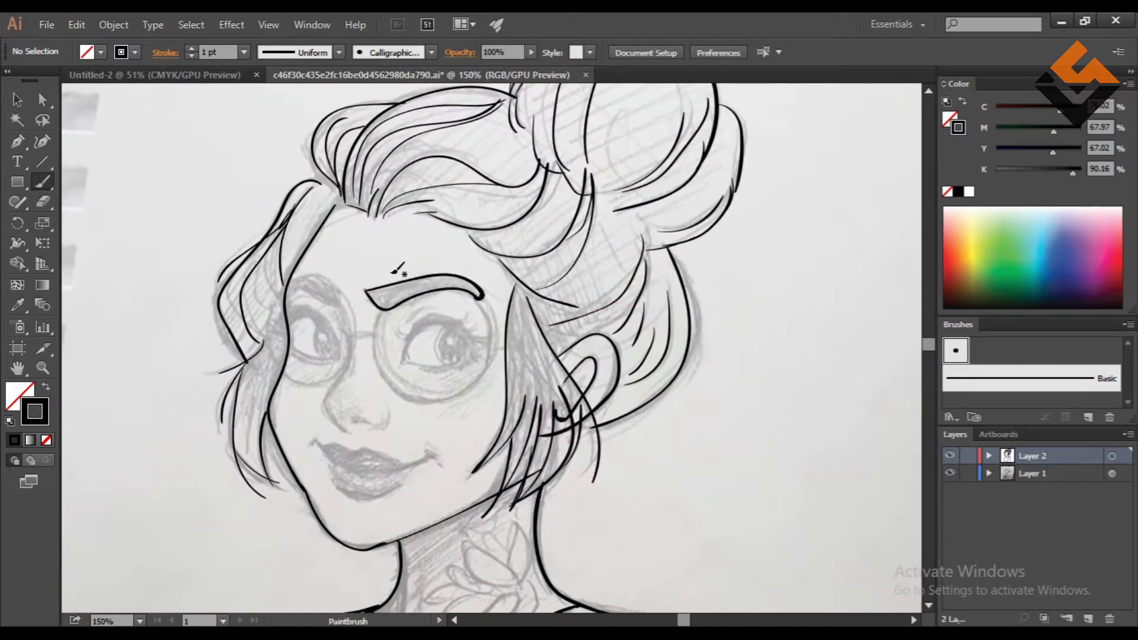
key(l)
drag(434, 190, 590, 346)
key(v)
drag(474, 202, 437, 349)
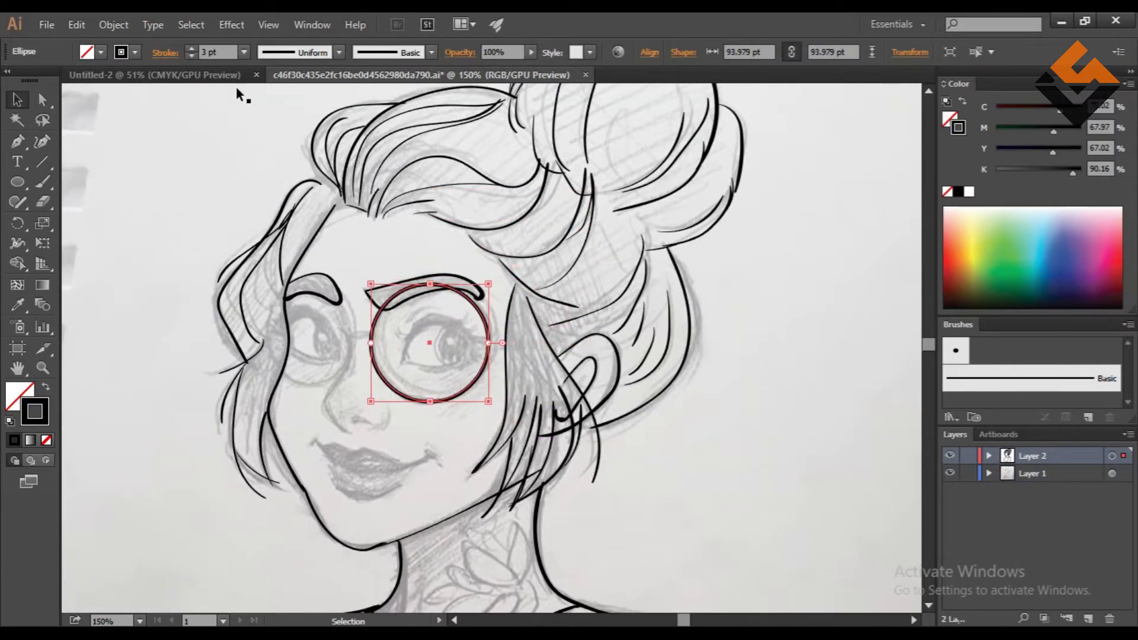
- Duplicate the lens onto the other eye, shrink it, and draw the bridge between lenses
alt+drag(378, 323, 260, 318)
drag(370, 397, 357, 382)
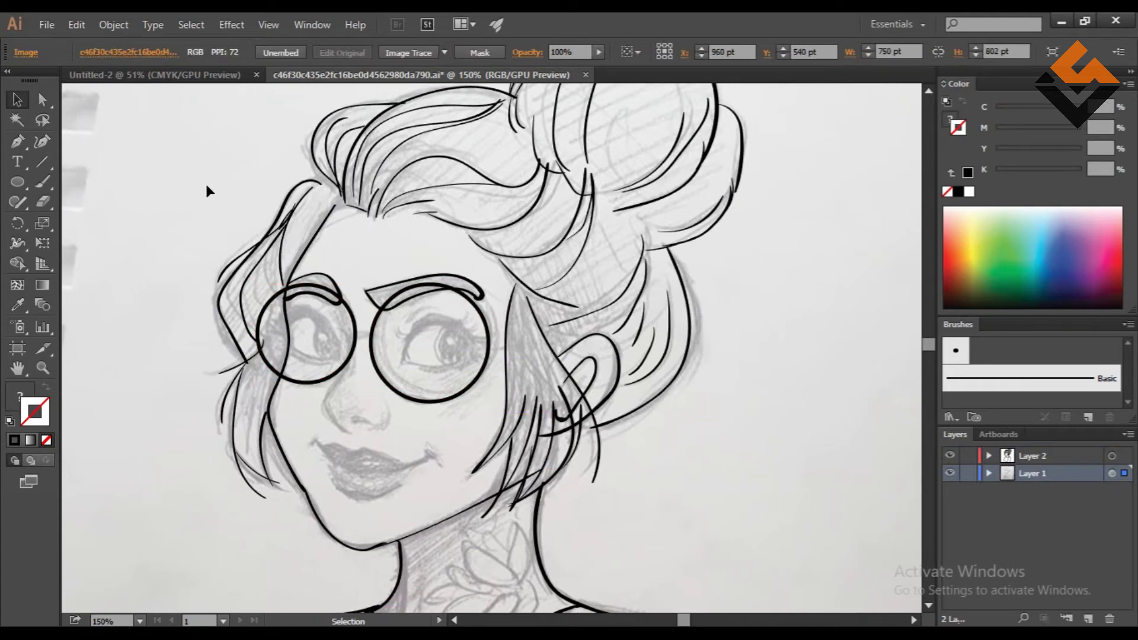
click(404, 170)
key(b)
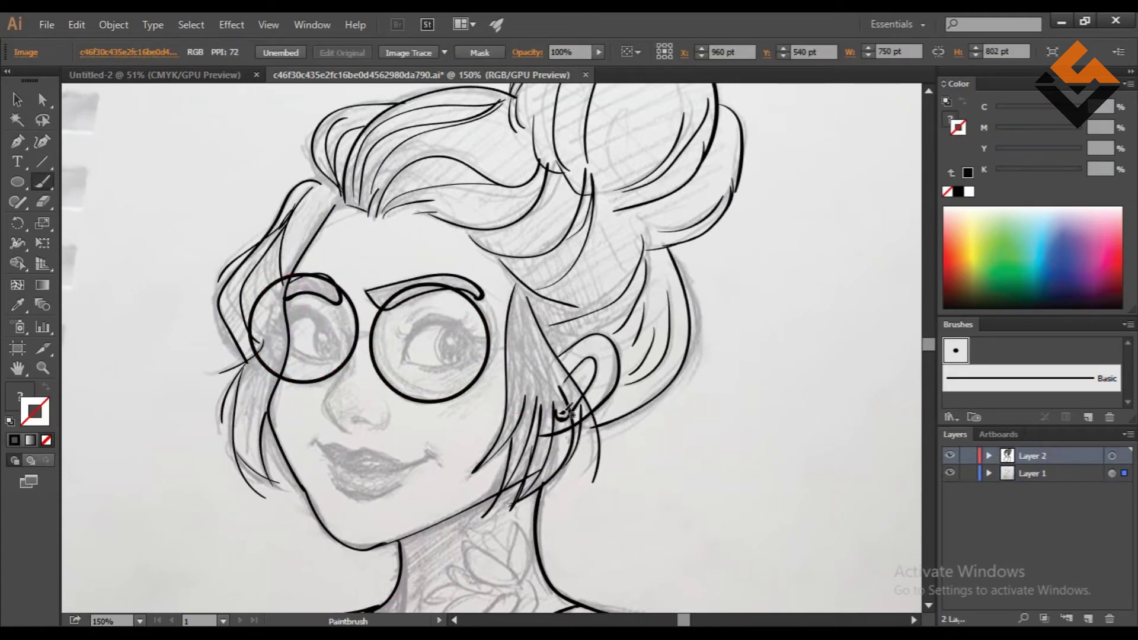
drag(358, 336, 372, 328)
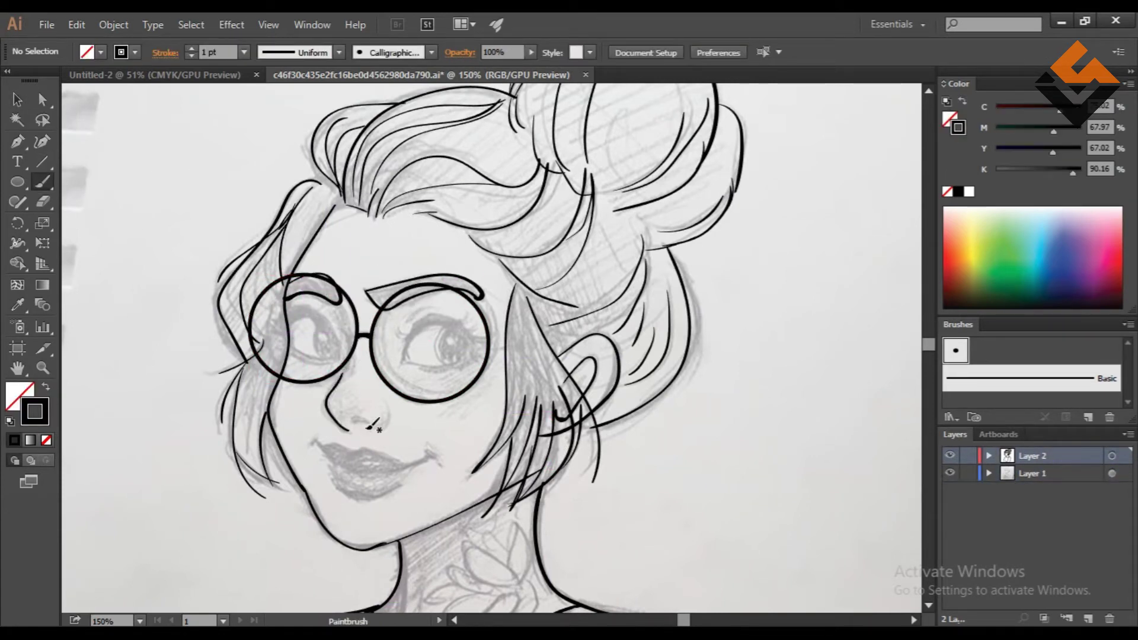
- Outline the right eye's upper and lower lids and draw its iris
scroll(457, 355, up, 2)
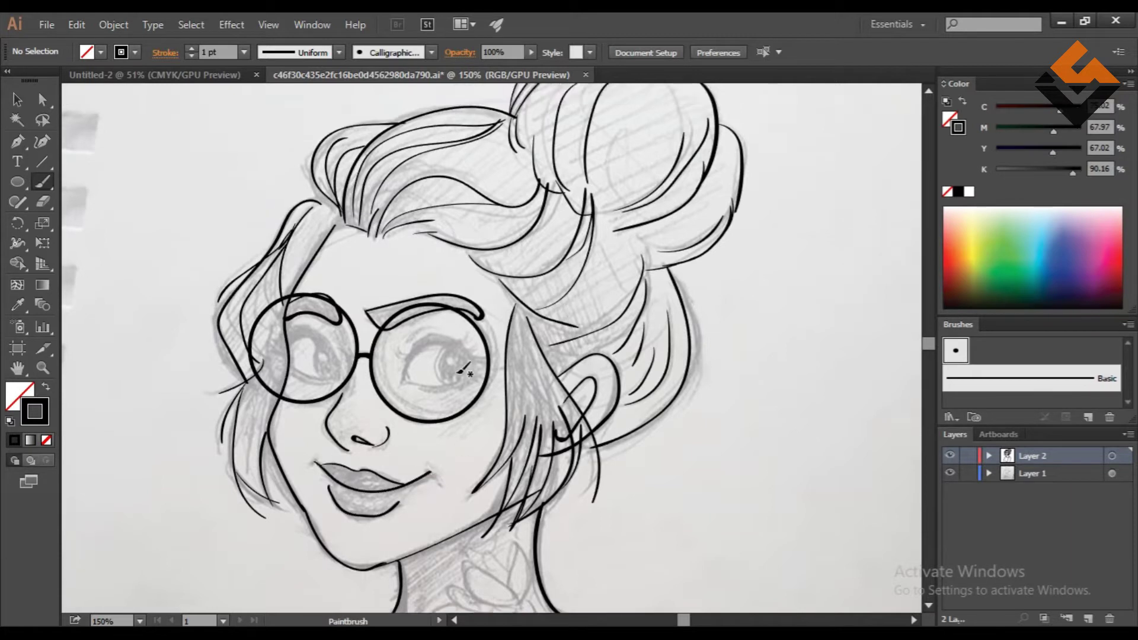
drag(344, 392, 477, 320)
drag(341, 399, 500, 354)
drag(362, 344, 513, 351)
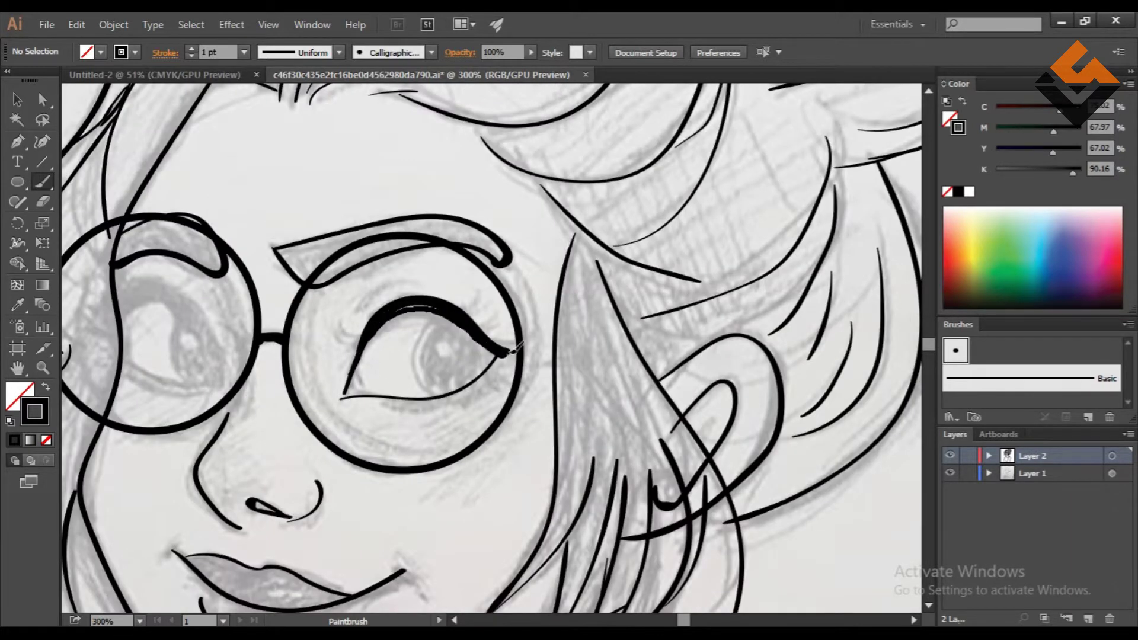
drag(435, 323, 482, 361)
- Ink the left eye's lid, redraw the right upper lid, and sweep strands over the forehead
scroll(483, 360, down, 1)
drag(340, 305, 410, 342)
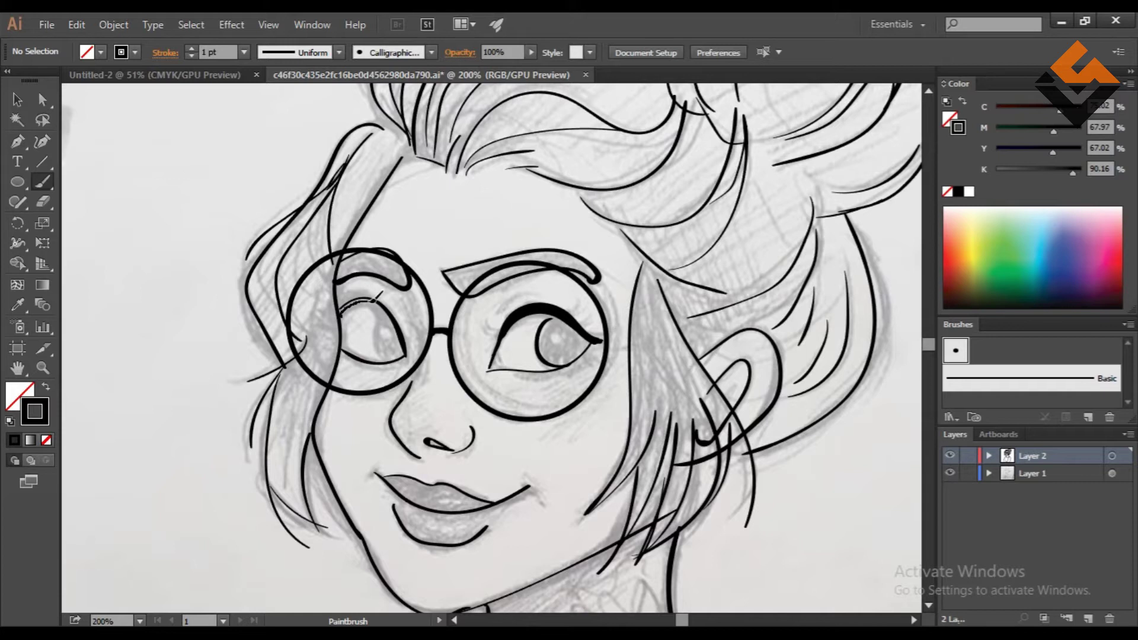
drag(601, 341, 492, 348)
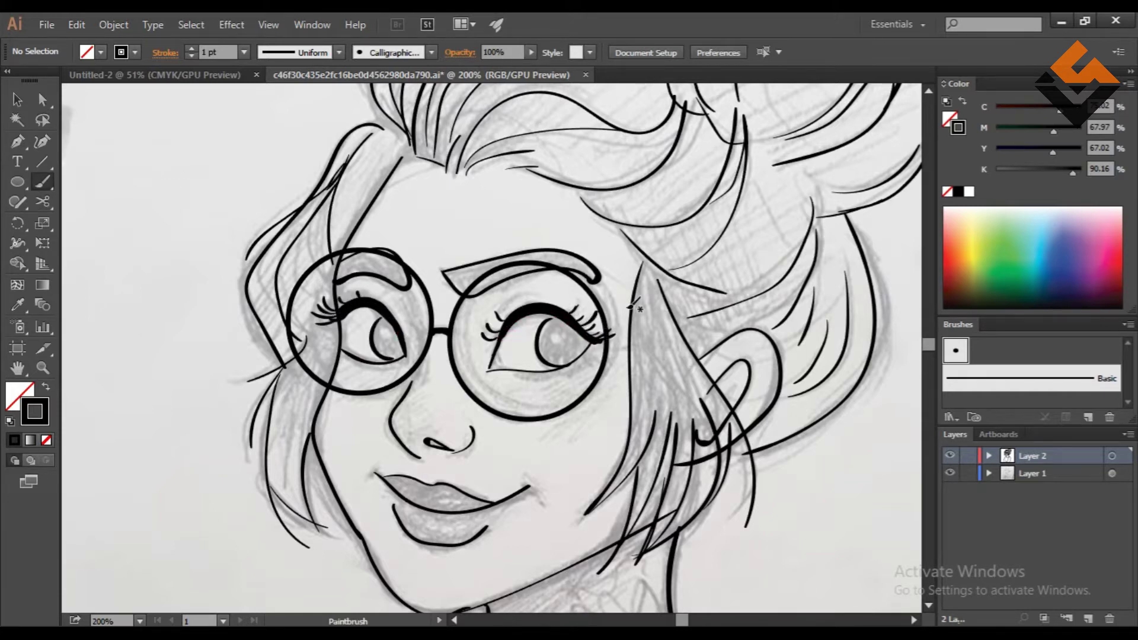
scroll(631, 306, down, 5)
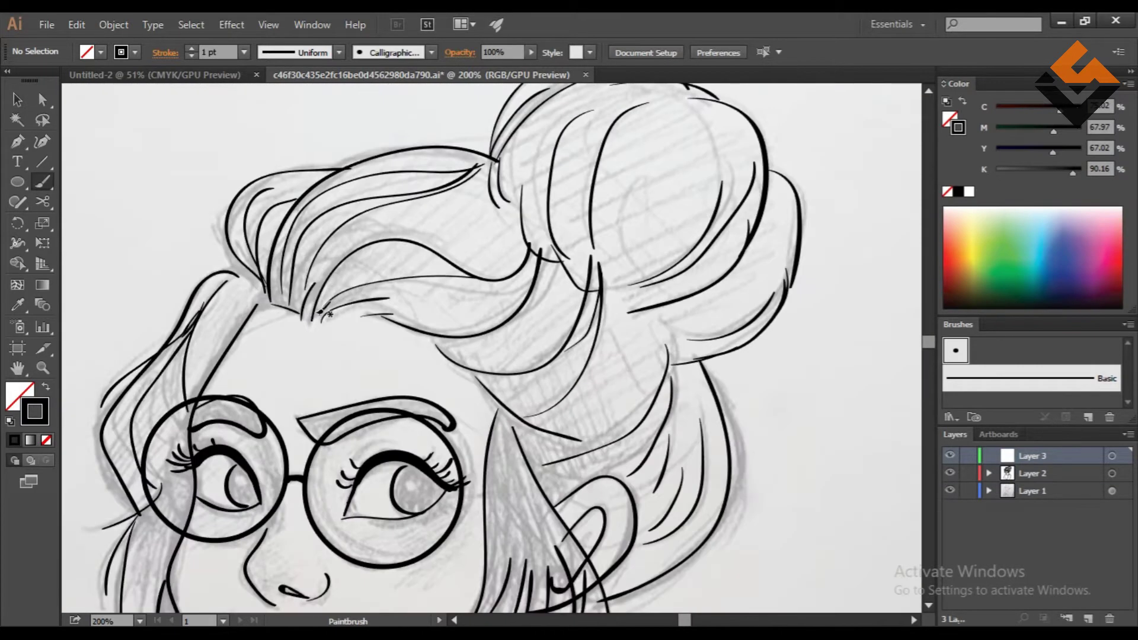
mouse_move(329, 313)
mouse_down()
mouse_move(459, 272)
mouse_move(308, 314)
mouse_move(527, 254)
mouse_up()
- Ink fine strands into the forehead hair tuft
drag(314, 317, 519, 273)
drag(365, 305, 527, 254)
drag(361, 309, 531, 252)
drag(403, 326, 533, 252)
scroll(474, 371, up, 1)
drag(346, 290, 560, 253)
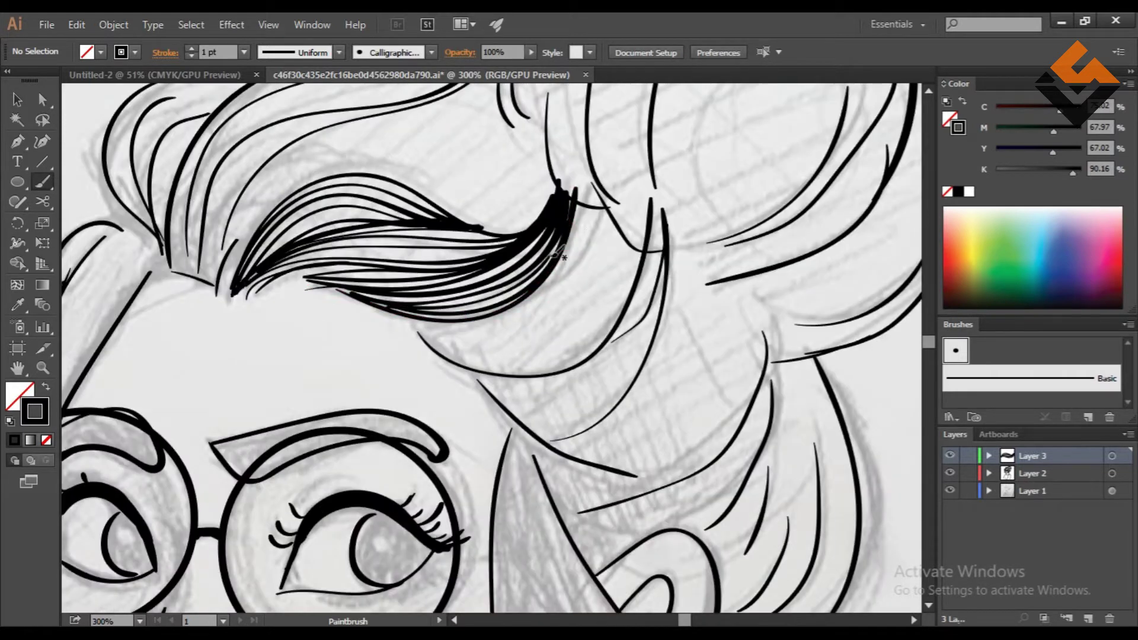
- Sweep dense strands from the brow up to fill the tuft
drag(420, 333, 614, 204)
mouse_move(492, 372)
mouse_down()
mouse_move(622, 205)
mouse_move(613, 221)
mouse_up()
drag(593, 343, 616, 213)
mouse_move(533, 373)
mouse_down()
mouse_move(610, 216)
mouse_move(640, 273)
mouse_up()
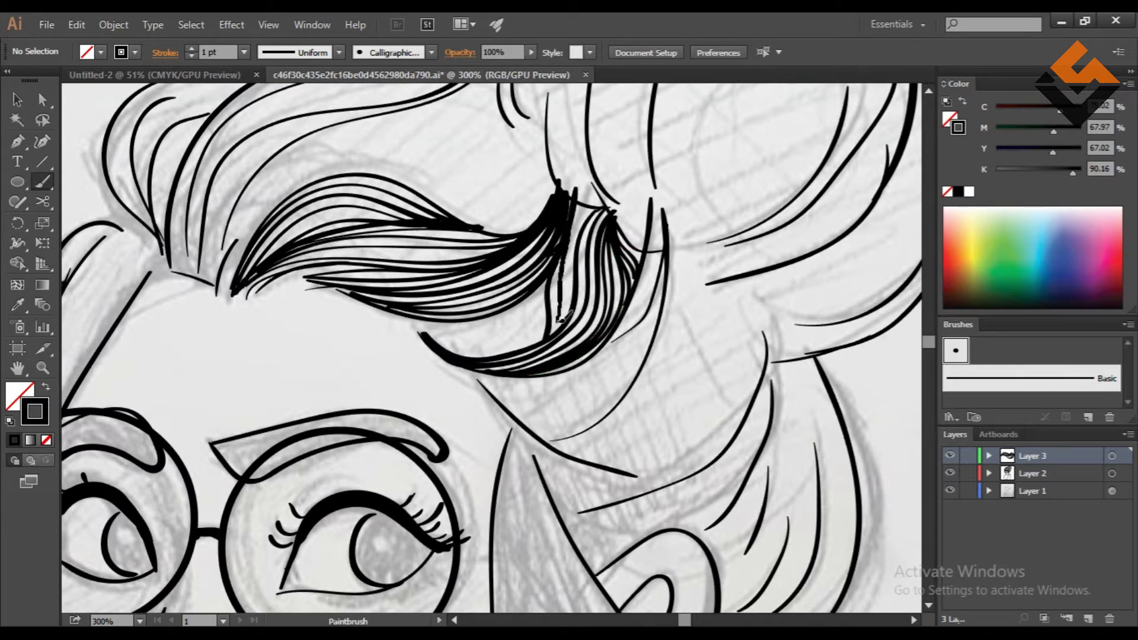
drag(545, 338, 569, 231)
drag(554, 332, 593, 207)
- Add strands along the tuft's lower edge and keep the outline layer above the strand layer
drag(459, 336, 545, 279)
drag(417, 326, 512, 310)
drag(459, 350, 542, 294)
mouse_move(355, 198)
mouse_down()
mouse_move(319, 287)
mouse_move(379, 156)
mouse_up()
- Fill the upper-left hair curl with strands, zoomed in close
drag(293, 248, 415, 148)
mouse_move(302, 220)
mouse_down()
mouse_move(424, 142)
mouse_move(293, 293)
mouse_move(332, 220)
mouse_up()
key(ctrl+plus)
drag(205, 352, 228, 234)
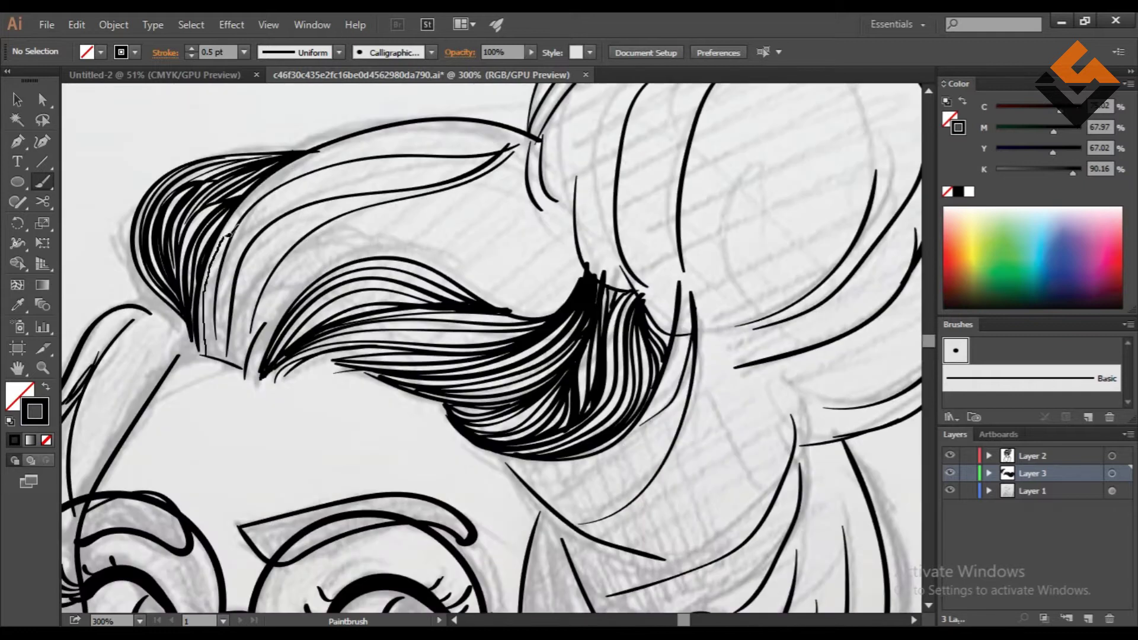
drag(259, 330, 309, 255)
drag(264, 374, 320, 236)
key(ctrl+plus)
mouse_move(260, 444)
mouse_down()
mouse_move(314, 314)
mouse_move(294, 341)
mouse_move(370, 261)
mouse_up()
drag(264, 356, 396, 224)
- Fill the curl's upper tip with thin strands and run strands toward the dark hair mass
scroll(396, 231, down, 5)
scroll(396, 231, up, 5)
drag(355, 323, 513, 277)
mouse_move(379, 325)
mouse_down()
mouse_move(530, 261)
mouse_move(539, 246)
mouse_up()
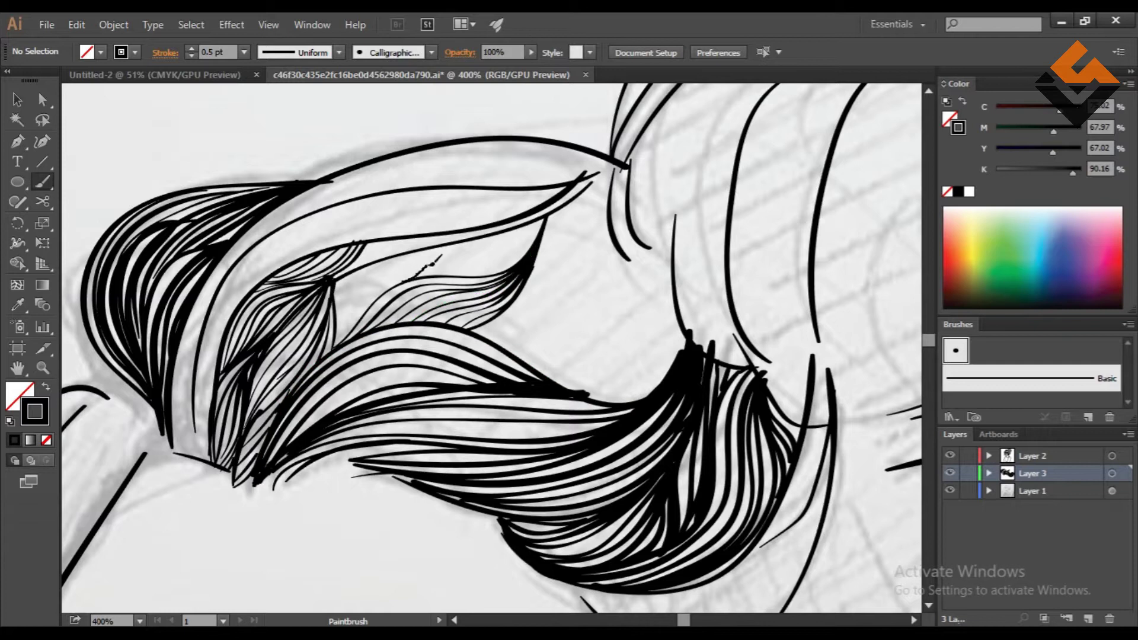
drag(438, 274, 543, 217)
mouse_move(522, 316)
mouse_down()
mouse_move(687, 338)
mouse_move(675, 349)
mouse_up()
mouse_move(504, 343)
mouse_down()
mouse_move(663, 370)
mouse_move(652, 388)
mouse_up()
- Add a thick line around the curl tip and fill the band below and left band with strands
mouse_move(337, 344)
mouse_down()
mouse_move(442, 246)
mouse_move(397, 258)
mouse_up()
drag(562, 221, 512, 319)
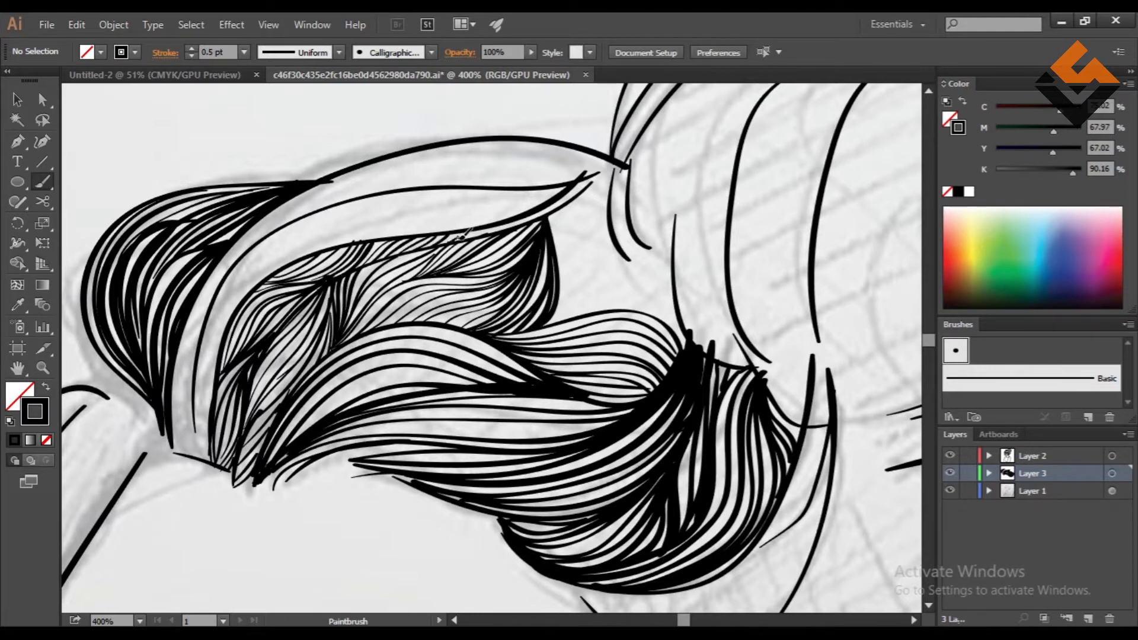
mouse_move(569, 191)
mouse_down()
mouse_move(349, 240)
mouse_move(377, 236)
mouse_up()
drag(252, 252, 415, 191)
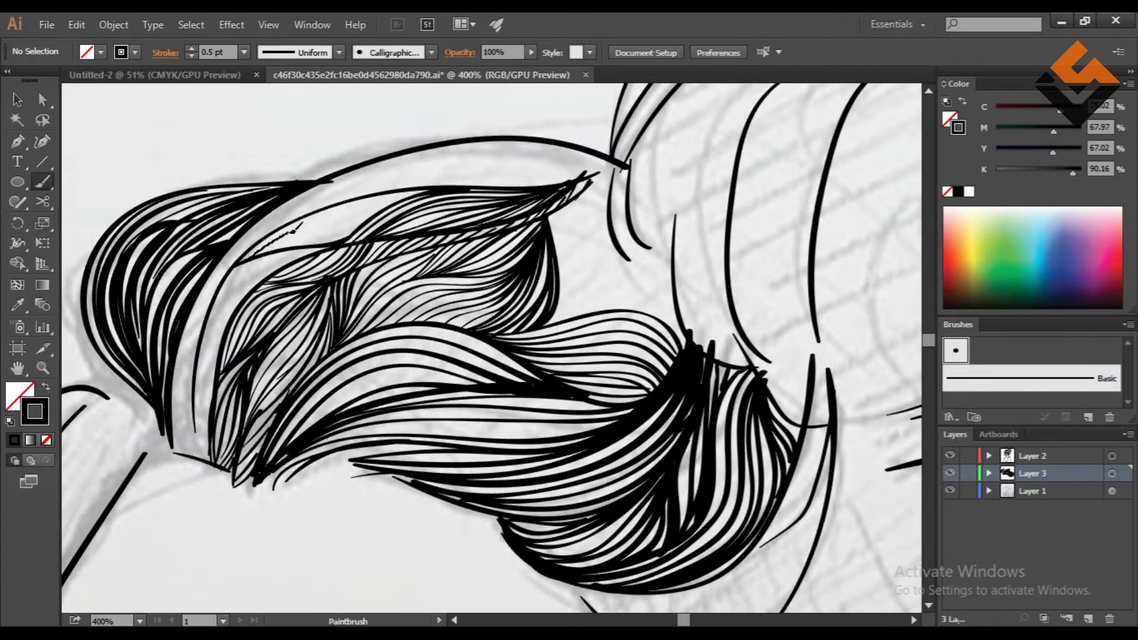
mouse_move(206, 439)
mouse_down()
mouse_move(213, 320)
mouse_move(314, 252)
mouse_move(200, 449)
mouse_up()
mouse_move(234, 263)
mouse_down()
mouse_move(173, 455)
mouse_move(205, 436)
mouse_up()
- Start strands near the top of the bun and running down beside it
scroll(205, 435, down, 3)
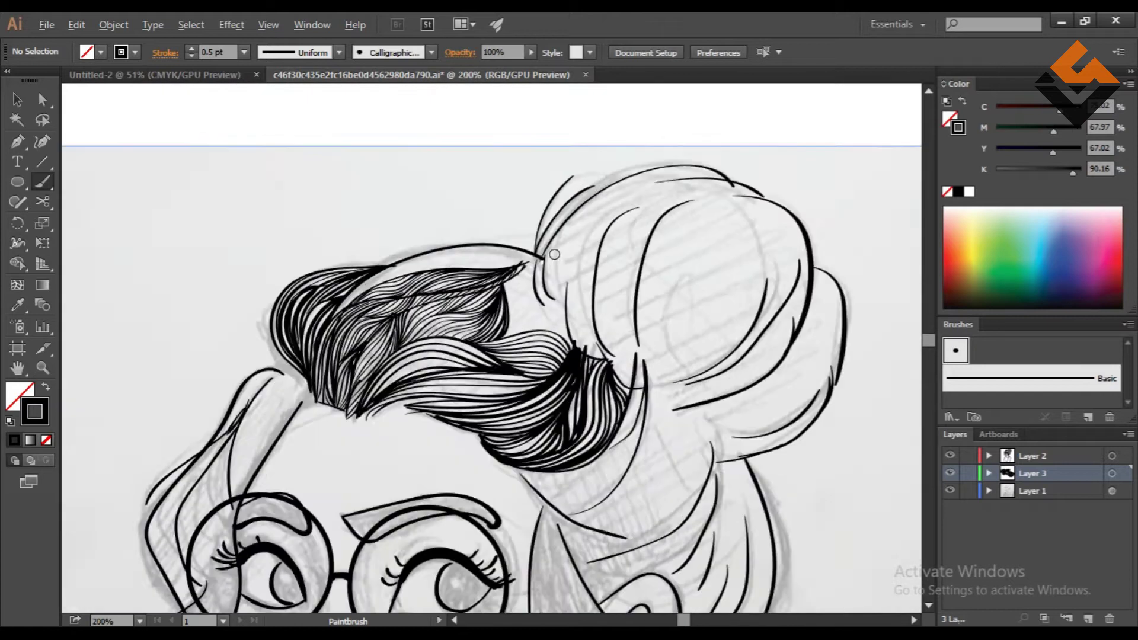
scroll(356, 296, up, 3)
drag(237, 338, 465, 228)
mouse_move(439, 274)
mouse_down()
mouse_move(524, 248)
mouse_move(370, 181)
mouse_move(365, 292)
mouse_up()
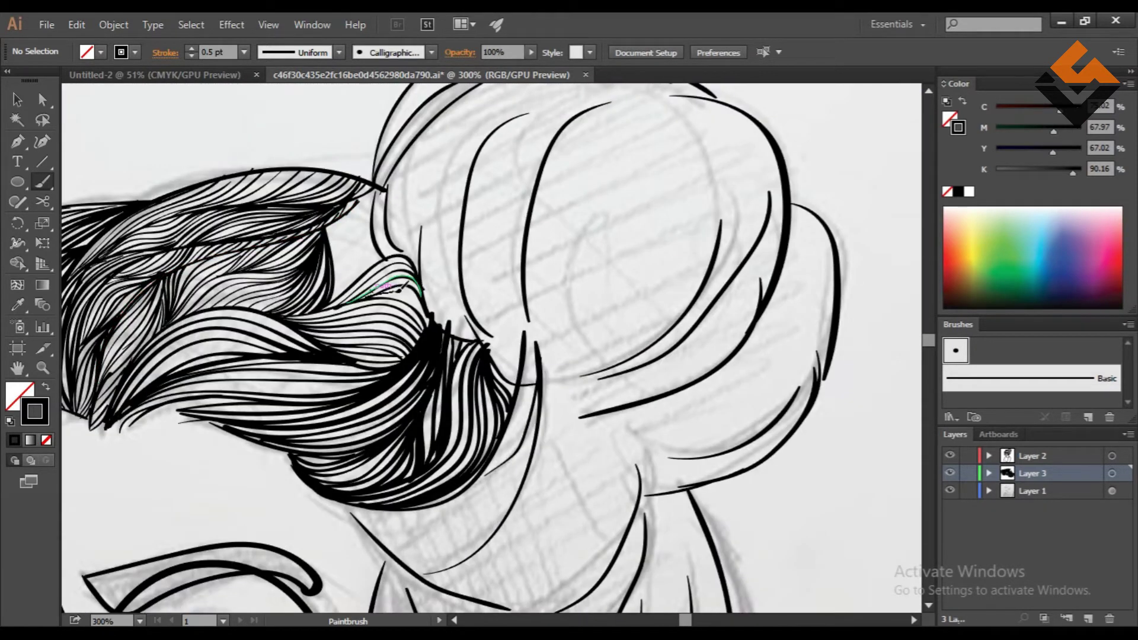
drag(372, 244, 363, 254)
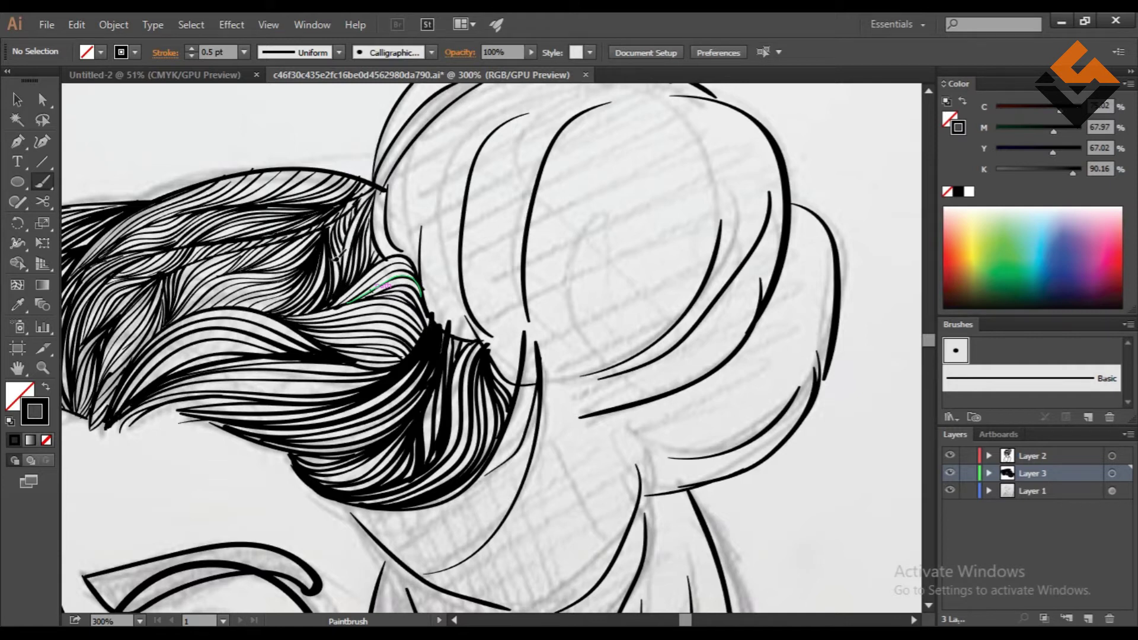
- Fill the gap between the bun curves with many strands
scroll(384, 286, down, 3)
scroll(616, 94, up, 3)
drag(474, 436, 492, 292)
mouse_move(494, 441)
mouse_down()
mouse_move(500, 278)
mouse_move(525, 219)
mouse_up()
drag(465, 362, 524, 227)
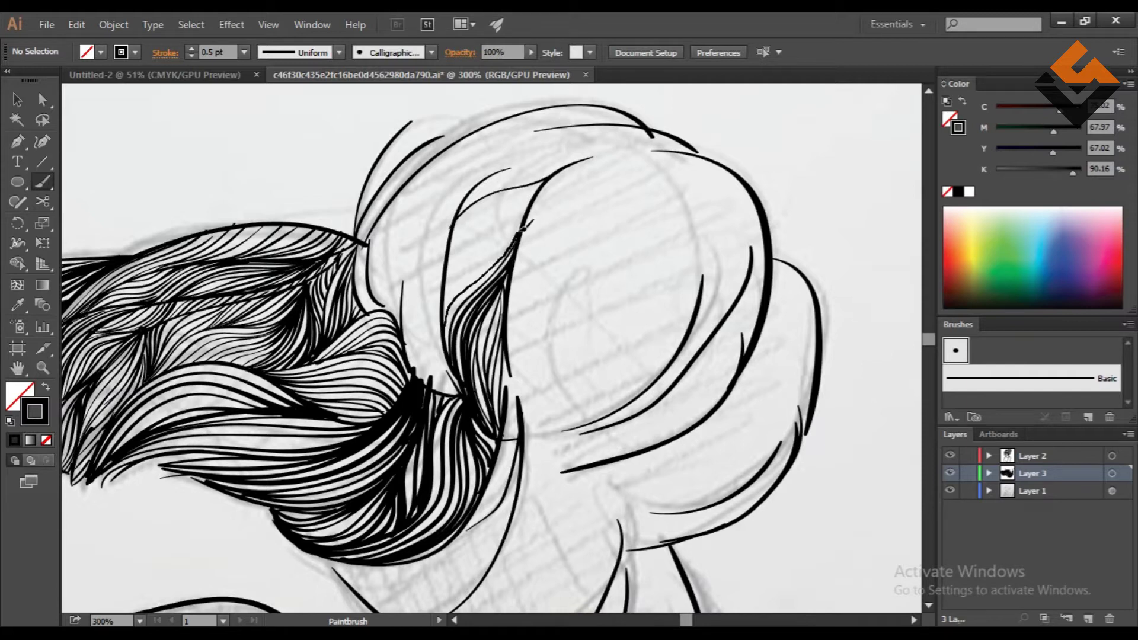
drag(450, 331, 536, 183)
drag(450, 275, 540, 181)
drag(456, 255, 495, 212)
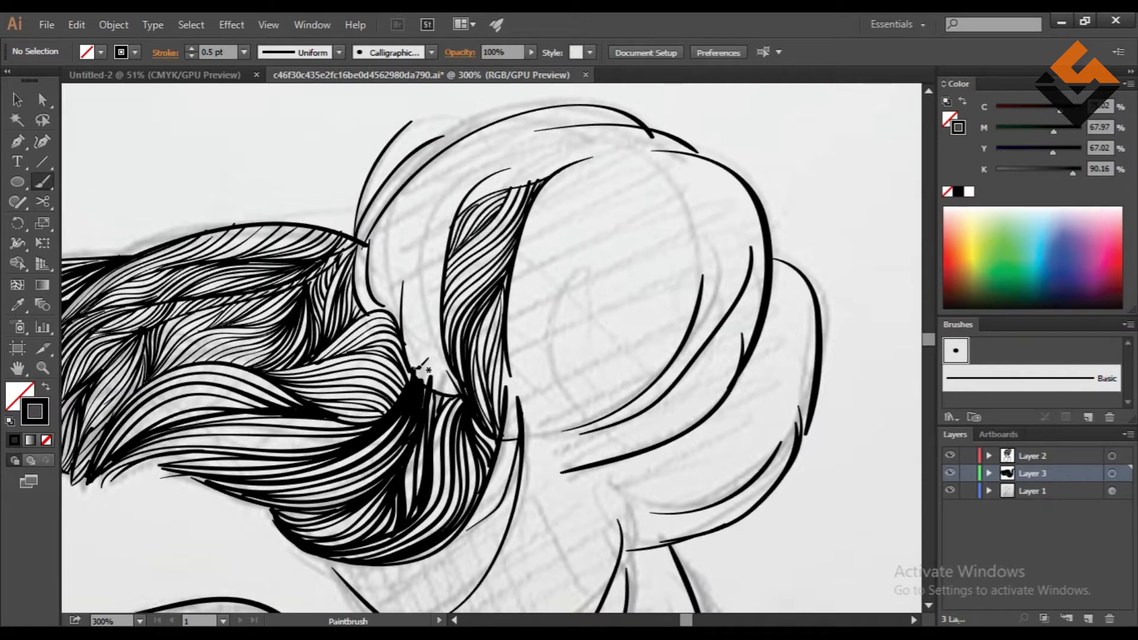
- Fill the area left of the new strands and add strands near the bun's top
drag(427, 369, 453, 274)
drag(463, 409, 474, 290)
drag(451, 379, 415, 216)
mouse_move(415, 326)
mouse_down()
mouse_move(447, 231)
mouse_move(504, 168)
mouse_up()
drag(409, 258, 479, 178)
drag(427, 231, 459, 195)
drag(514, 158, 583, 158)
drag(509, 188, 536, 177)
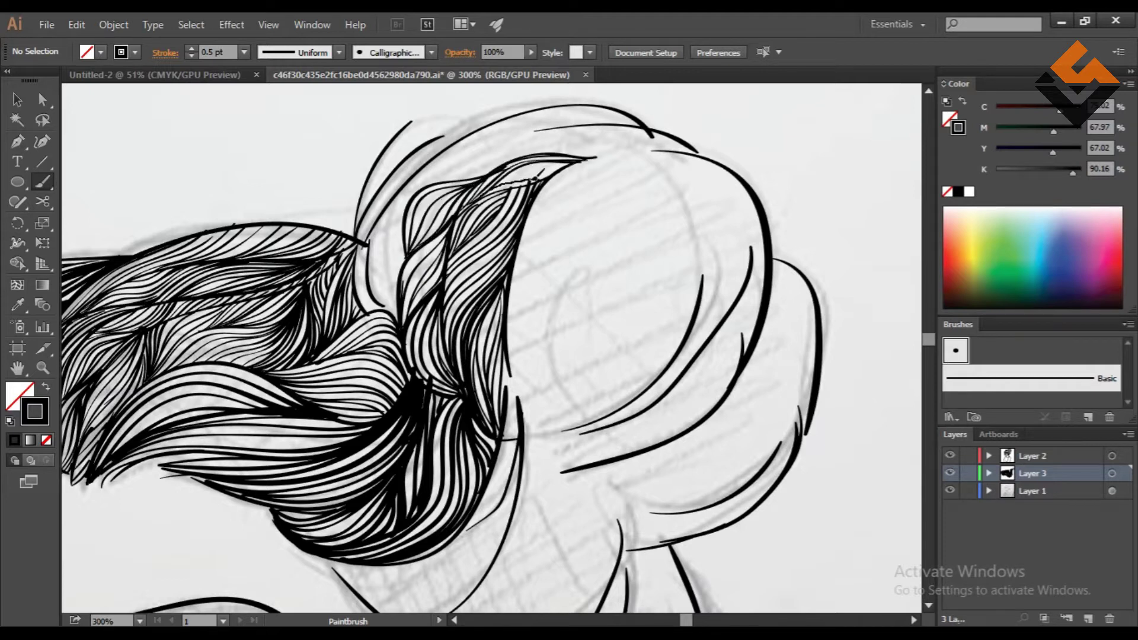
- Paint strands along the bun's left side and edge, then across its top
drag(380, 309, 392, 204)
drag(388, 243, 409, 177)
mouse_move(400, 329)
mouse_down()
mouse_move(410, 198)
mouse_move(391, 214)
mouse_up()
mouse_move(395, 323)
mouse_down()
mouse_move(402, 200)
mouse_move(554, 153)
mouse_up()
drag(439, 184, 548, 151)
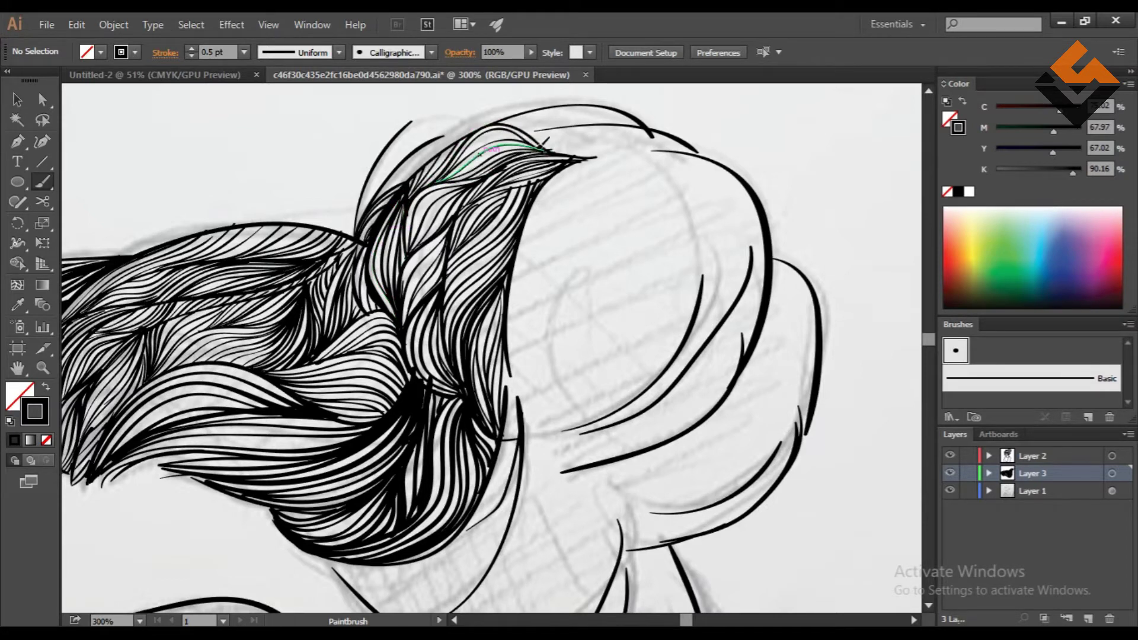
key(ctrl+minus)
key(ctrl+plus)
drag(466, 177, 623, 172)
drag(477, 155, 616, 171)
- Paint curved thin strands across the bun's left, right and top with the 0.5 pt brush
scroll(616, 171, down, 2)
drag(466, 424, 606, 322)
drag(477, 391, 583, 264)
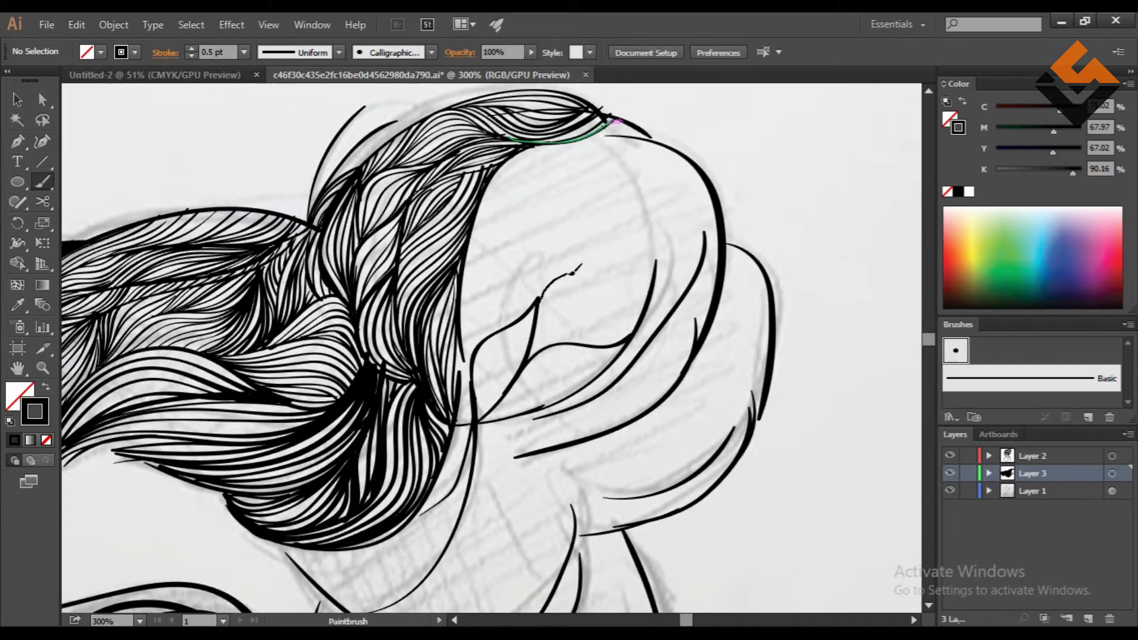
drag(539, 306, 651, 220)
drag(475, 347, 628, 261)
drag(529, 248, 644, 168)
drag(646, 172, 684, 285)
drag(467, 379, 529, 238)
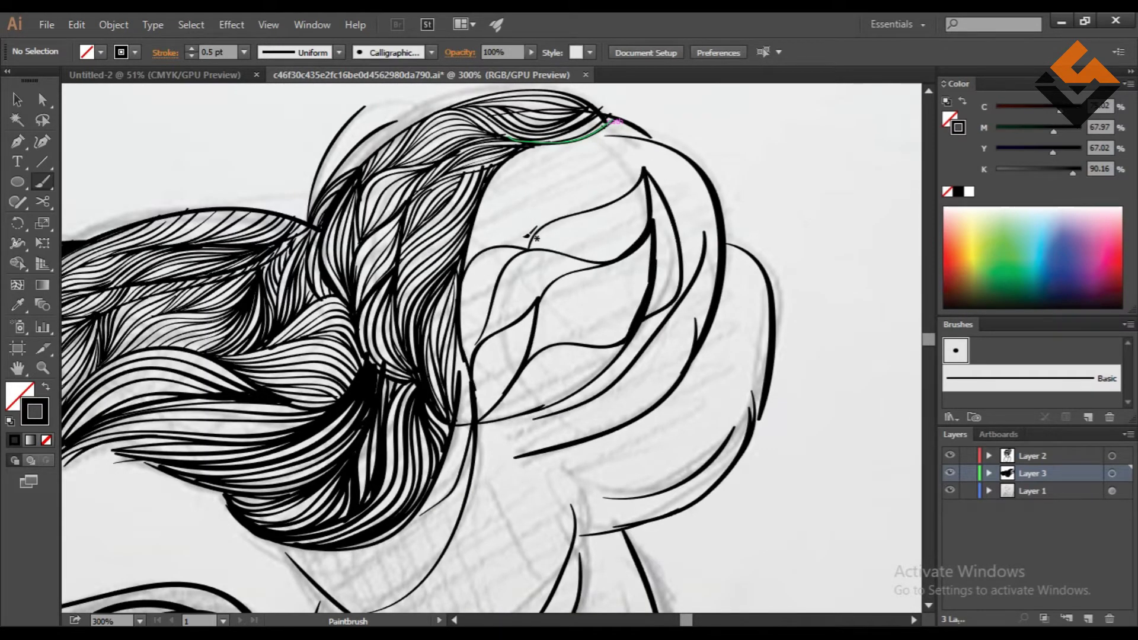
drag(555, 166, 646, 172)
drag(516, 178, 619, 126)
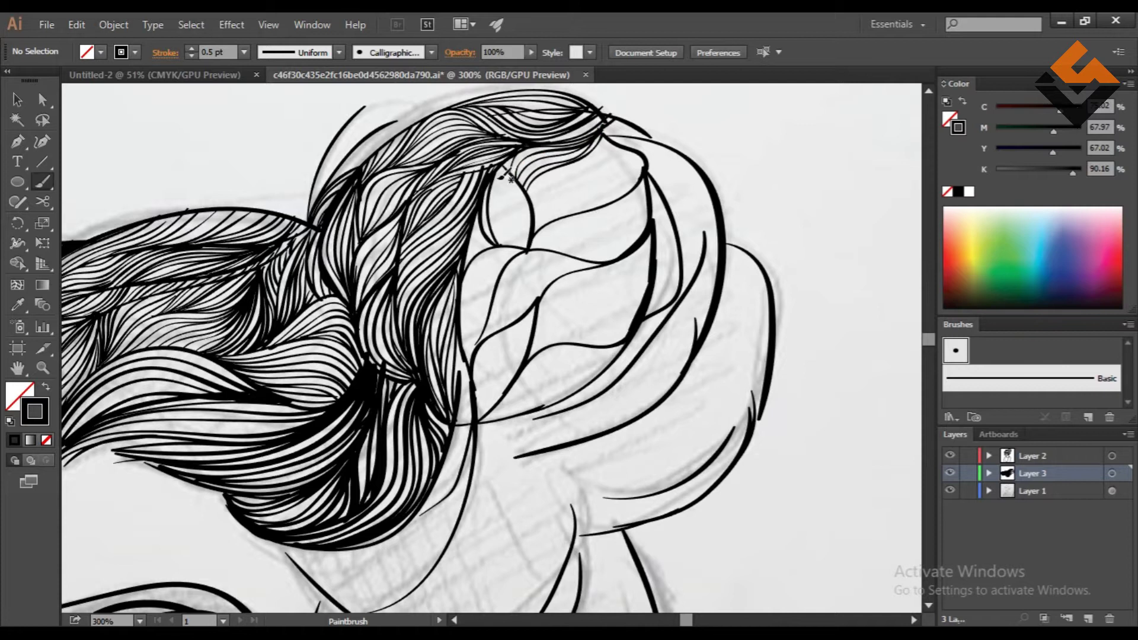
drag(501, 176, 527, 251)
- Fill the upper and lower bun lobes with fanned strands and add a leaf-shaped lobe below-right
mouse_move(474, 347)
mouse_down()
mouse_move(598, 255)
mouse_move(525, 252)
mouse_move(530, 240)
mouse_move(643, 177)
mouse_up()
drag(533, 252, 657, 190)
mouse_move(649, 237)
mouse_down()
mouse_move(531, 358)
mouse_move(649, 240)
mouse_up()
mouse_move(545, 346)
mouse_down()
mouse_move(652, 237)
mouse_move(640, 243)
mouse_up()
mouse_move(617, 347)
mouse_down()
mouse_move(491, 412)
mouse_move(504, 400)
mouse_up()
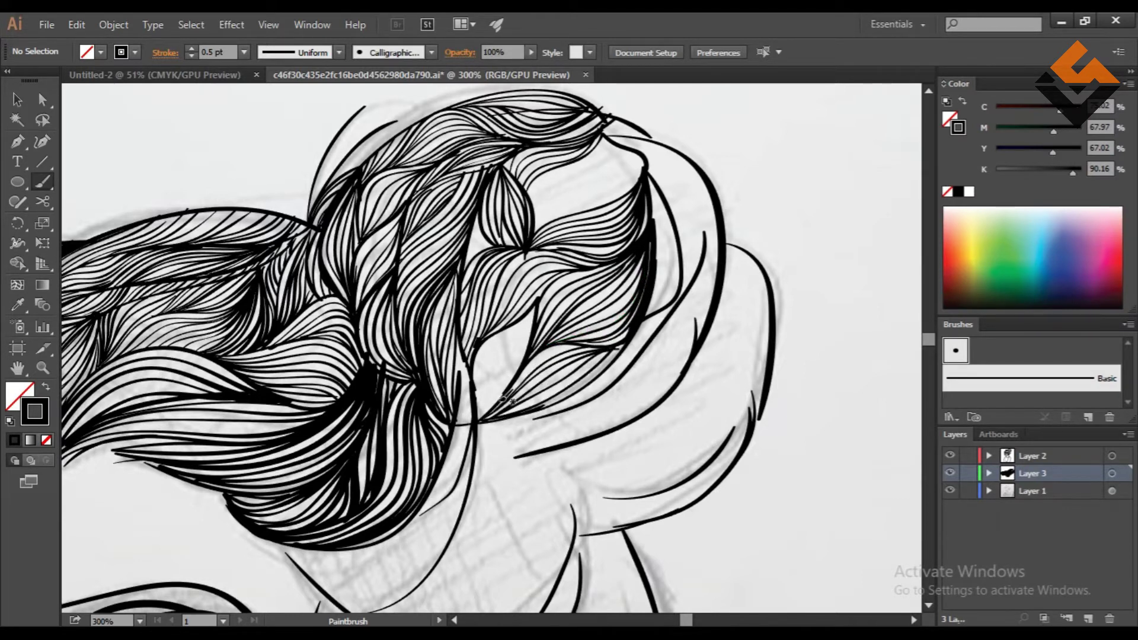
mouse_move(533, 305)
mouse_down()
mouse_move(477, 415)
mouse_move(495, 409)
mouse_up()
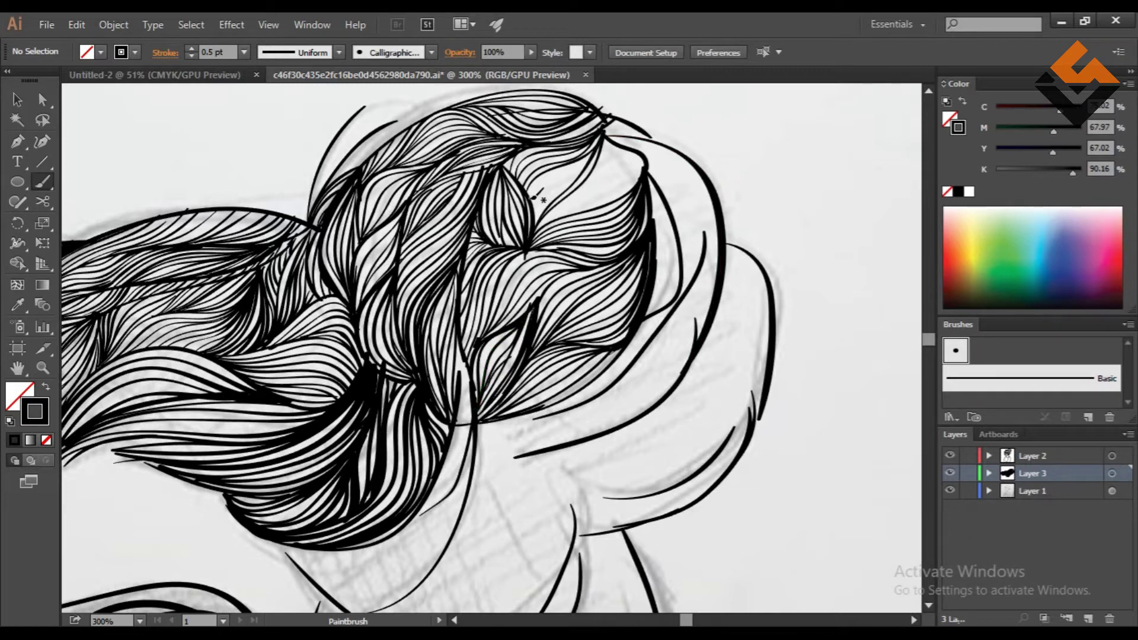
drag(602, 139, 572, 213)
drag(607, 142, 570, 212)
mouse_move(669, 327)
mouse_down()
mouse_move(600, 432)
mouse_move(613, 426)
mouse_up()
drag(541, 447, 622, 379)
mouse_move(696, 335)
mouse_down()
mouse_move(715, 294)
mouse_move(619, 382)
mouse_move(689, 283)
mouse_move(646, 230)
mouse_up()
- Thicken the right lobe's outer edge and pack the right and lower lobes with strands
scroll(805, 210, up, 2)
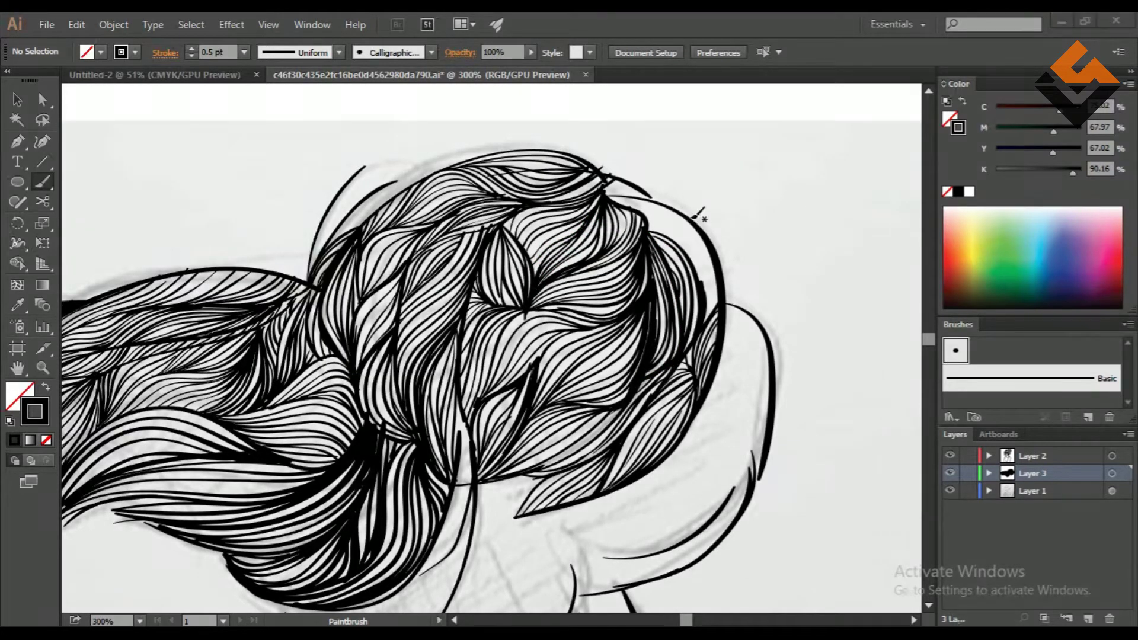
drag(713, 256, 721, 323)
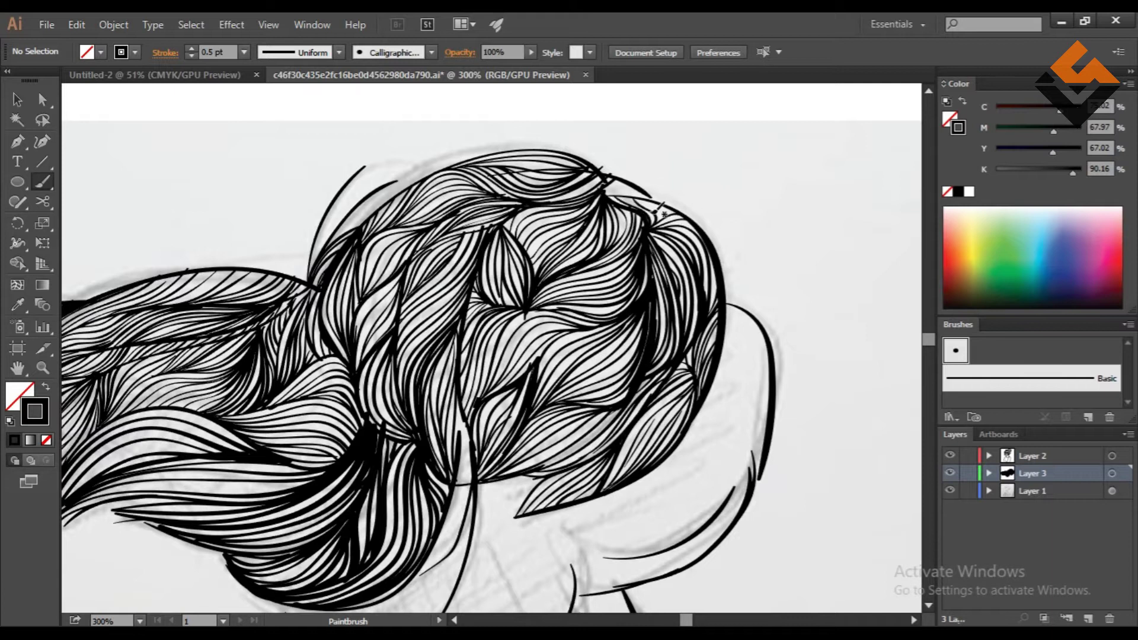
drag(656, 180, 532, 100)
mouse_move(604, 224)
mouse_down()
mouse_move(648, 336)
mouse_move(639, 389)
mouse_up()
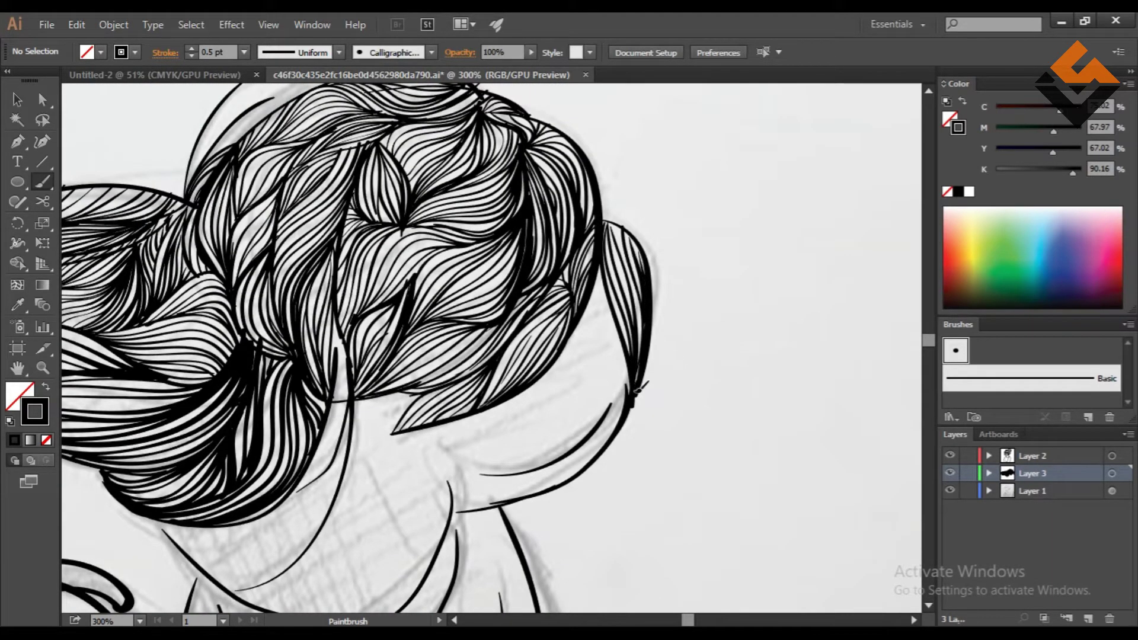
drag(588, 307, 606, 407)
drag(563, 356, 552, 463)
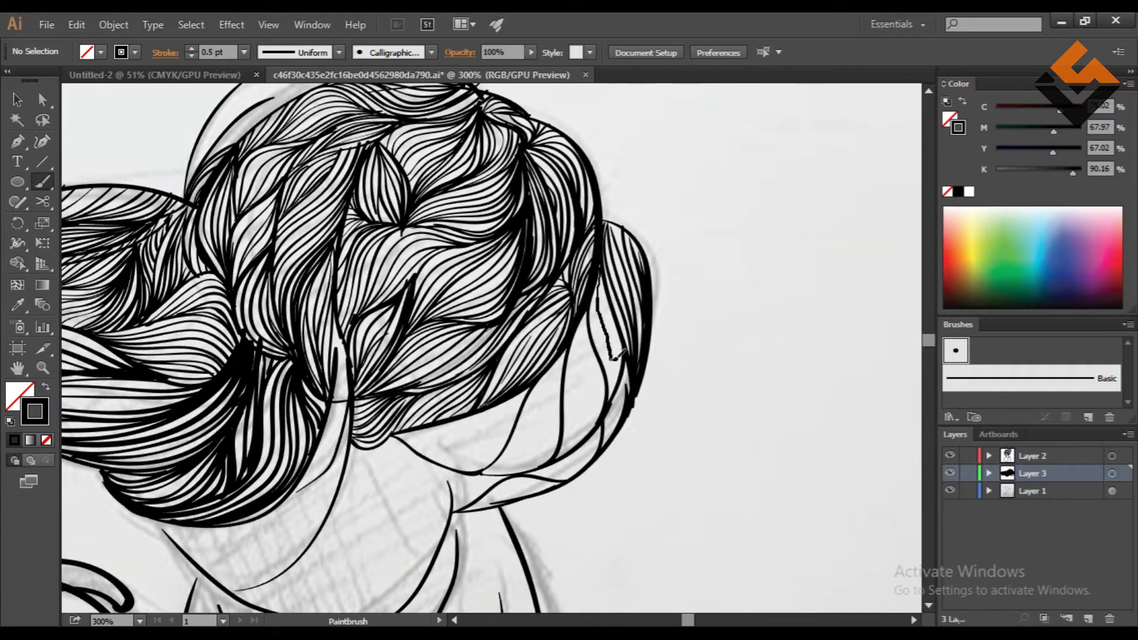
drag(616, 355, 619, 379)
drag(610, 266, 622, 391)
mouse_move(585, 311)
mouse_down()
mouse_move(557, 456)
mouse_move(569, 450)
mouse_up()
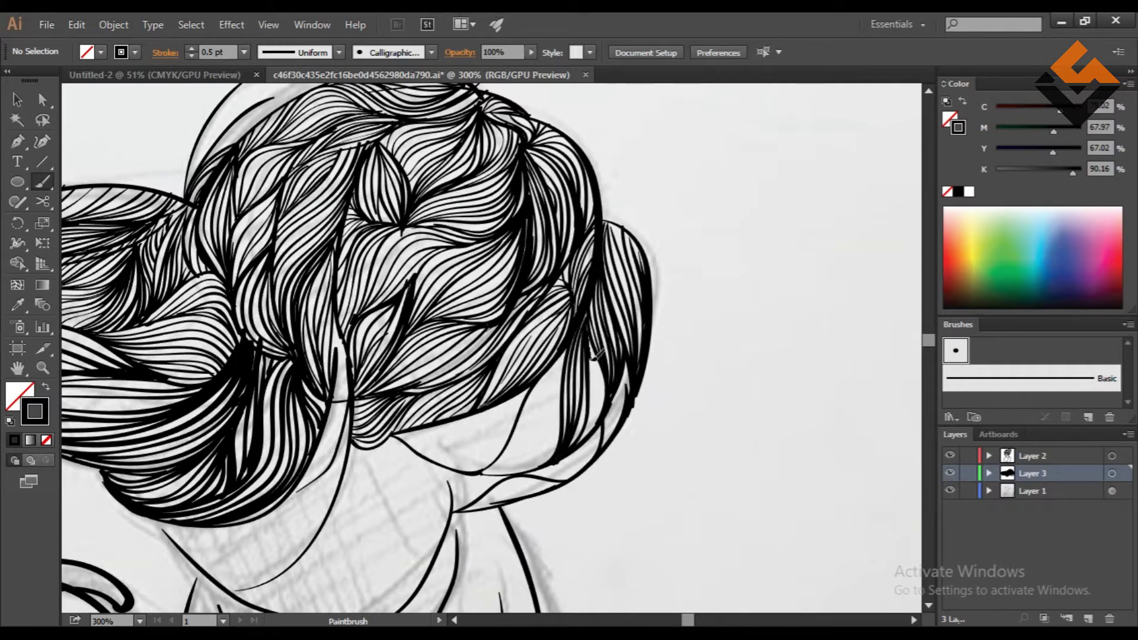
drag(593, 355, 581, 440)
drag(557, 369, 522, 468)
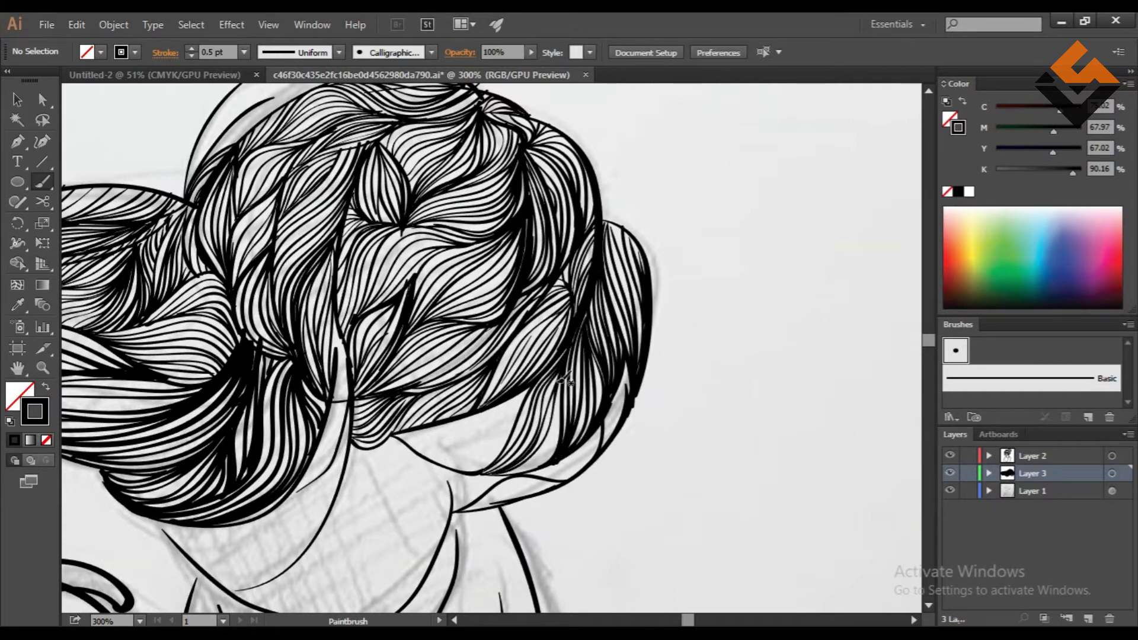
- Add a curved strand along the bun bottom and deselect the finished strokes
drag(395, 435, 530, 391)
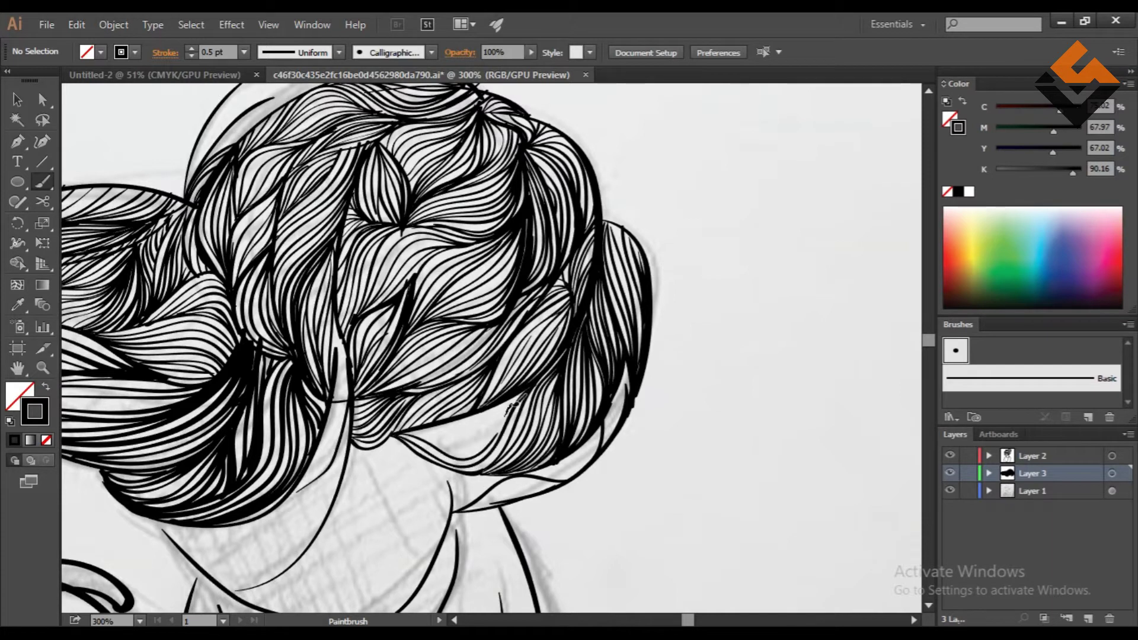
click(496, 506)
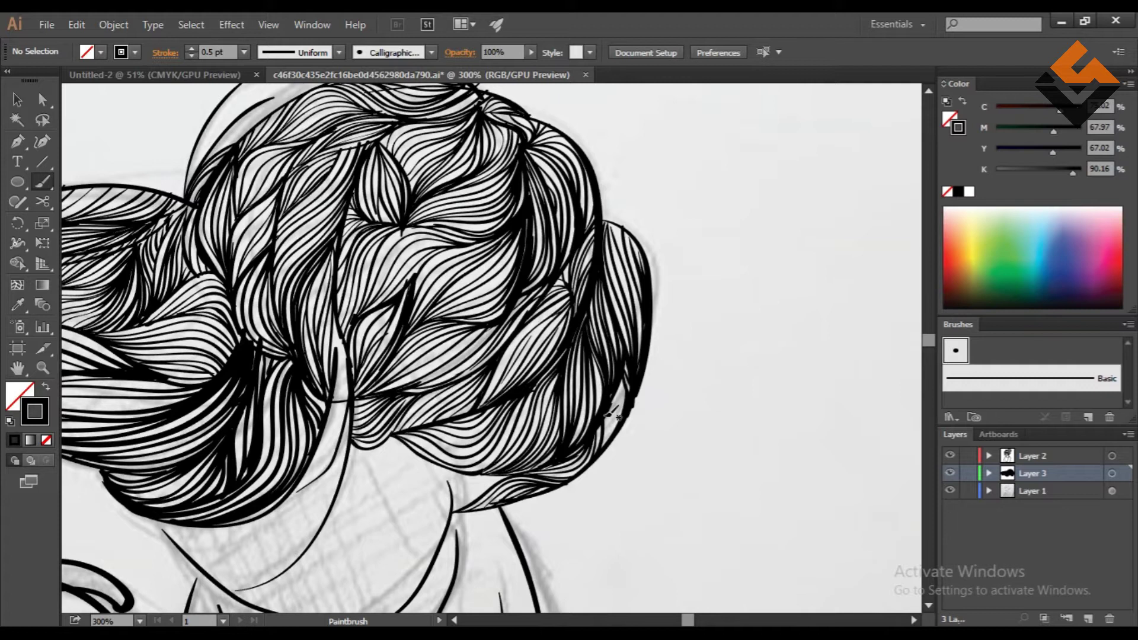
scroll(632, 370, down, 3)
scroll(273, 396, up, 3)
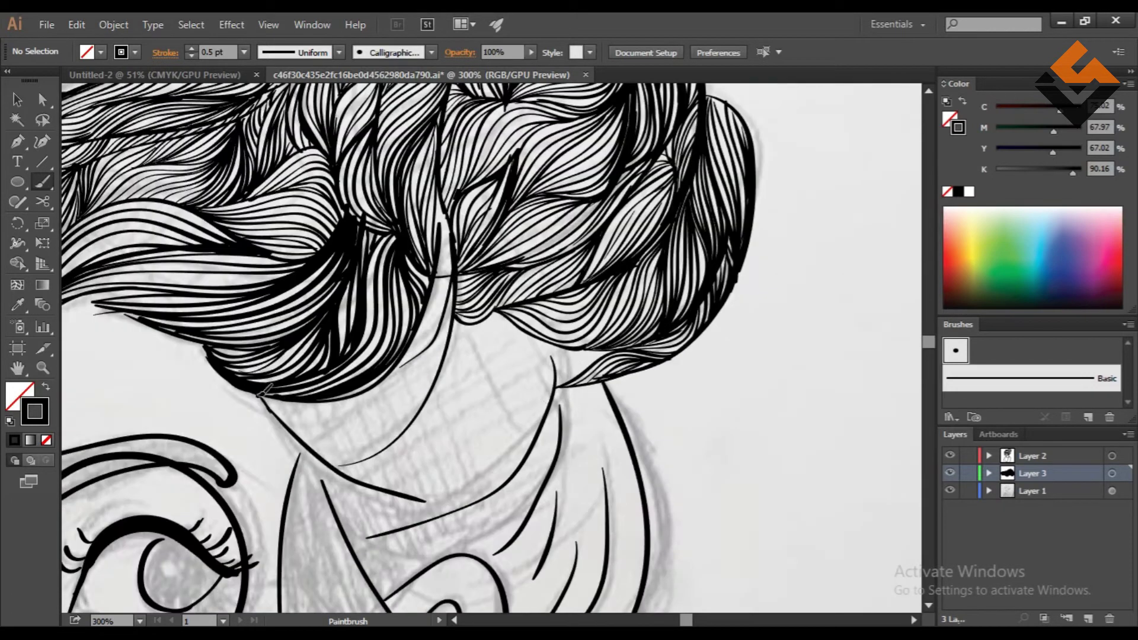
- Draw curved lines just below the bun and a long strand down the nape
drag(425, 352, 400, 366)
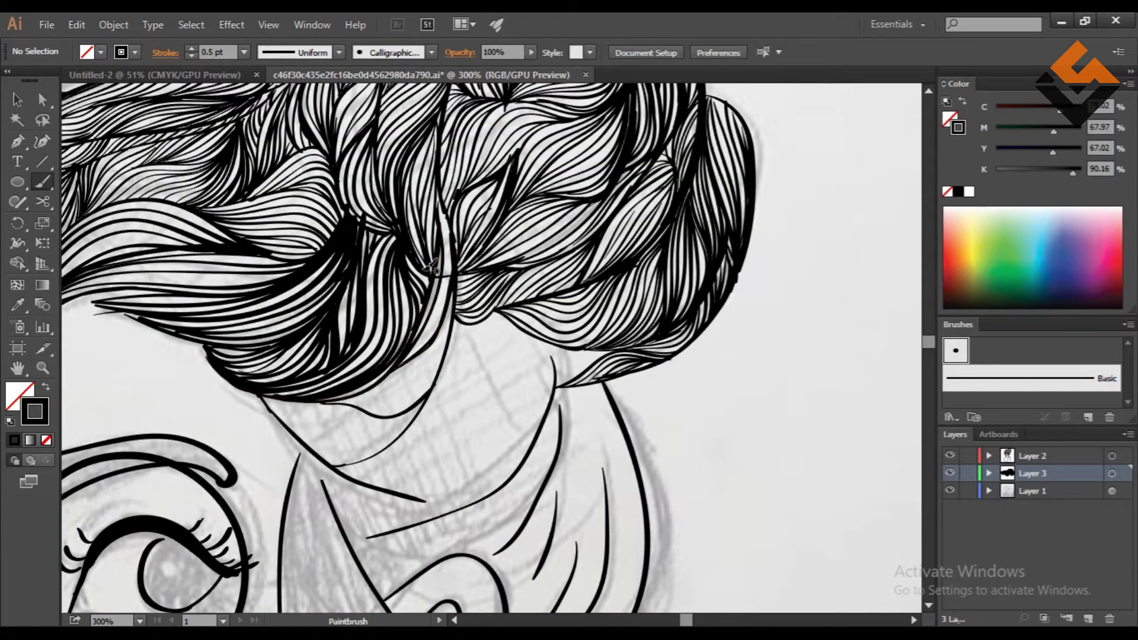
drag(267, 400, 389, 418)
mouse_move(267, 396)
mouse_down()
mouse_move(394, 417)
mouse_move(427, 398)
mouse_up()
drag(283, 403, 306, 413)
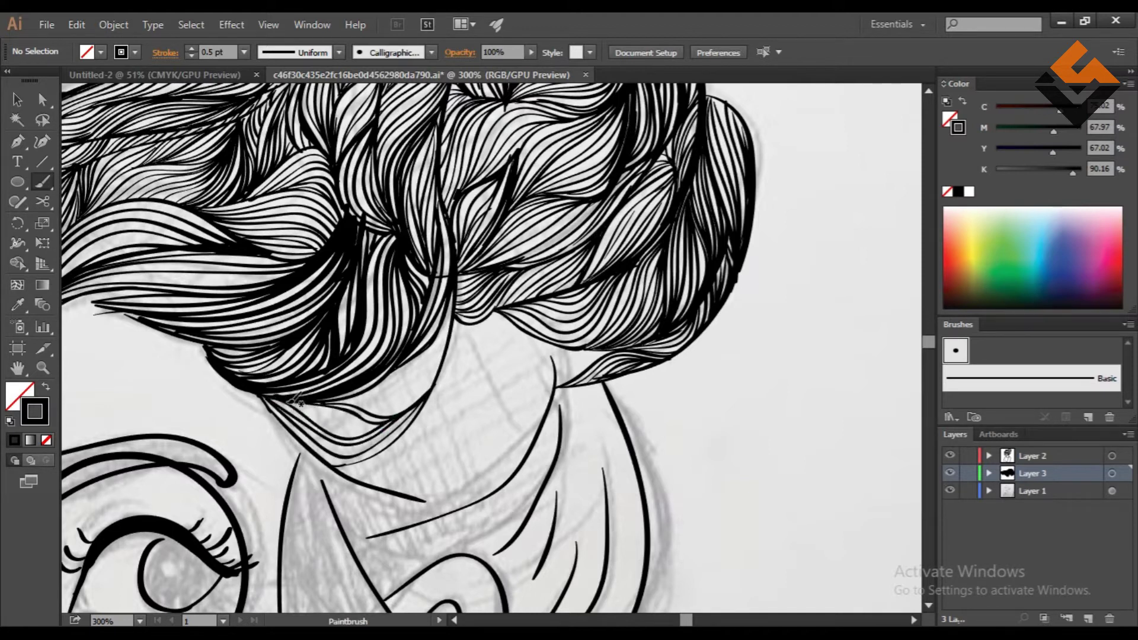
drag(453, 235, 342, 466)
- Add wavy strand outlines under the bun reaching up toward the hairline
scroll(504, 374, down, 2)
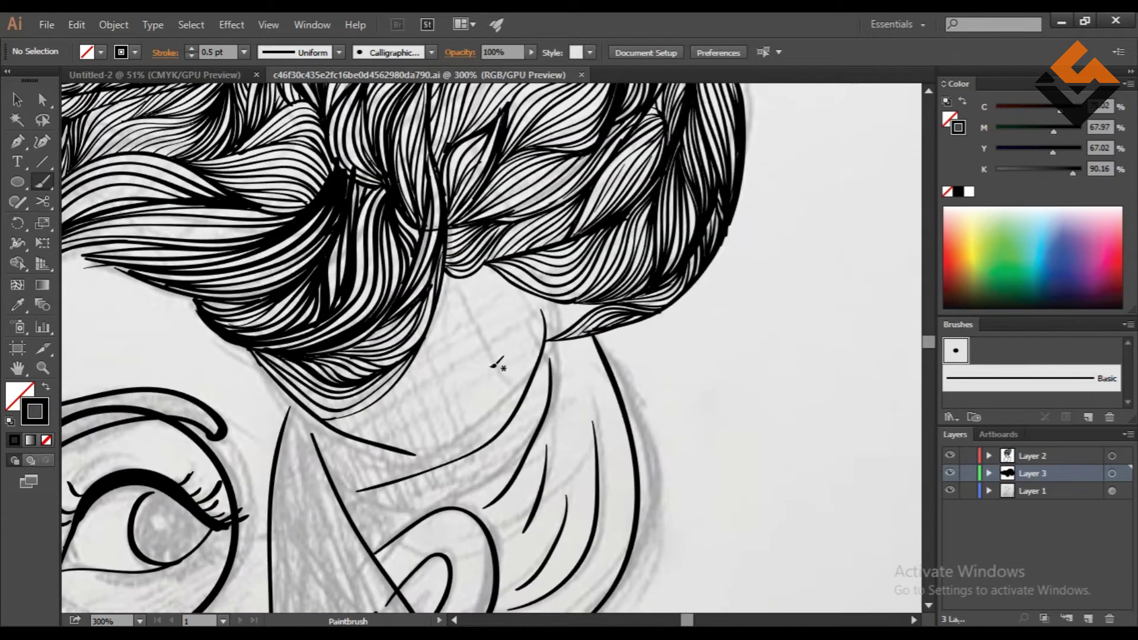
drag(439, 431, 481, 448)
mouse_move(403, 410)
mouse_down()
mouse_move(510, 394)
mouse_move(517, 313)
mouse_up()
drag(418, 354, 514, 319)
drag(423, 352, 526, 291)
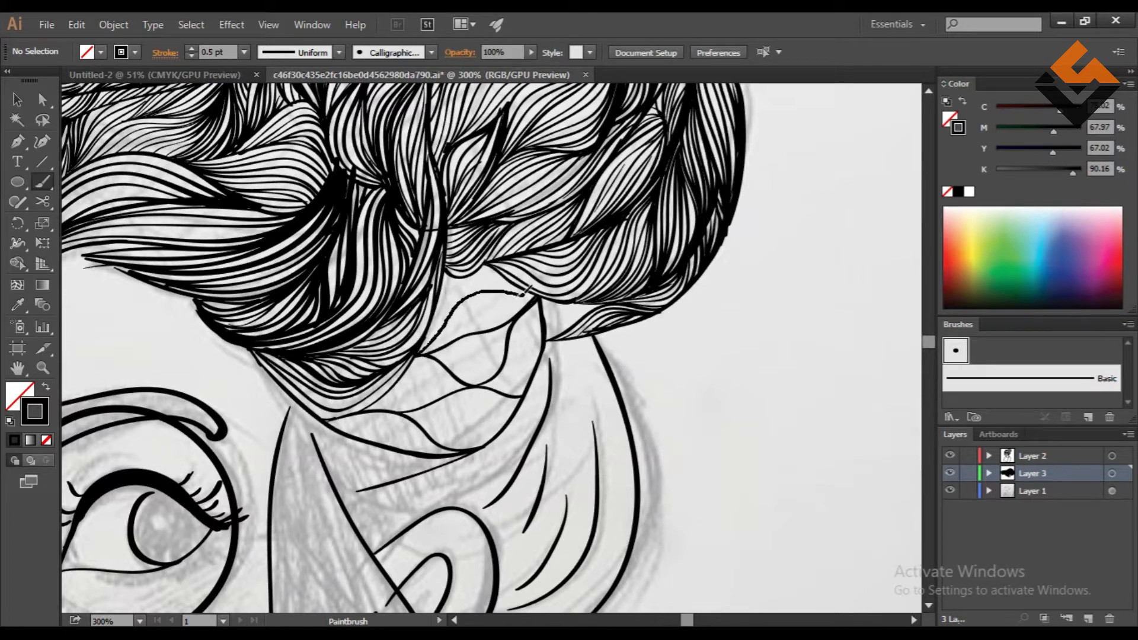
scroll(499, 261, down, 1)
scroll(391, 406, down, 3)
drag(450, 593, 613, 490)
- Undo a misdrawn hooked stroke, redraw it lower, and add more strands beneath the hair
drag(604, 391, 548, 243)
key(ctrl+z)
drag(516, 488, 566, 396)
drag(548, 347, 588, 388)
drag(341, 401, 467, 407)
drag(554, 339, 557, 427)
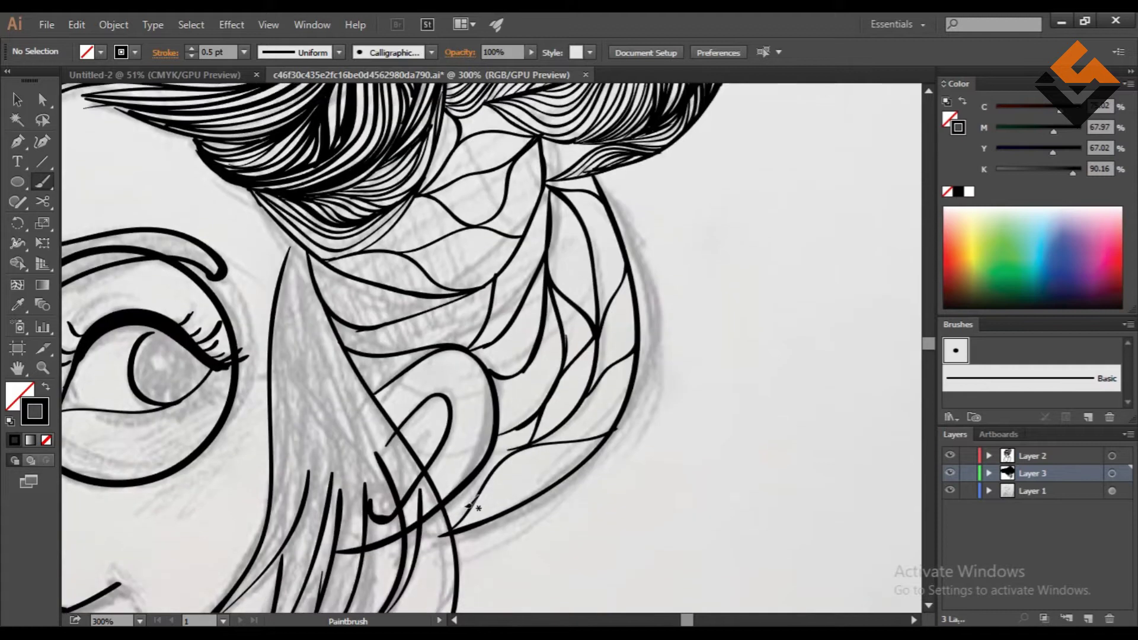
scroll(314, 338, up, 1)
drag(314, 338, 462, 376)
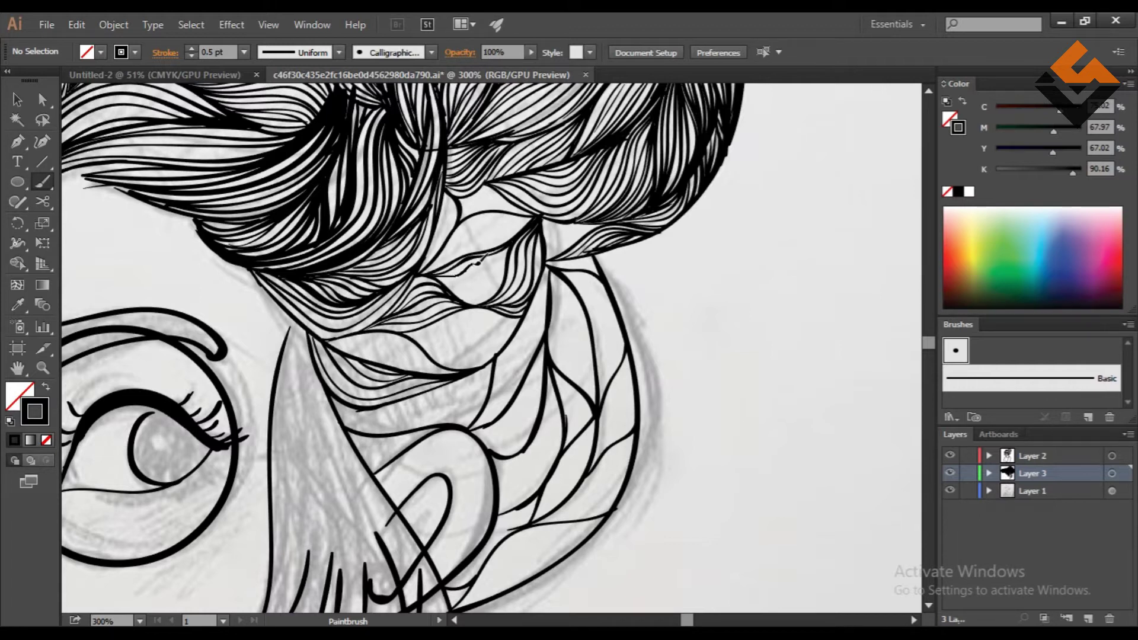
drag(438, 268, 483, 231)
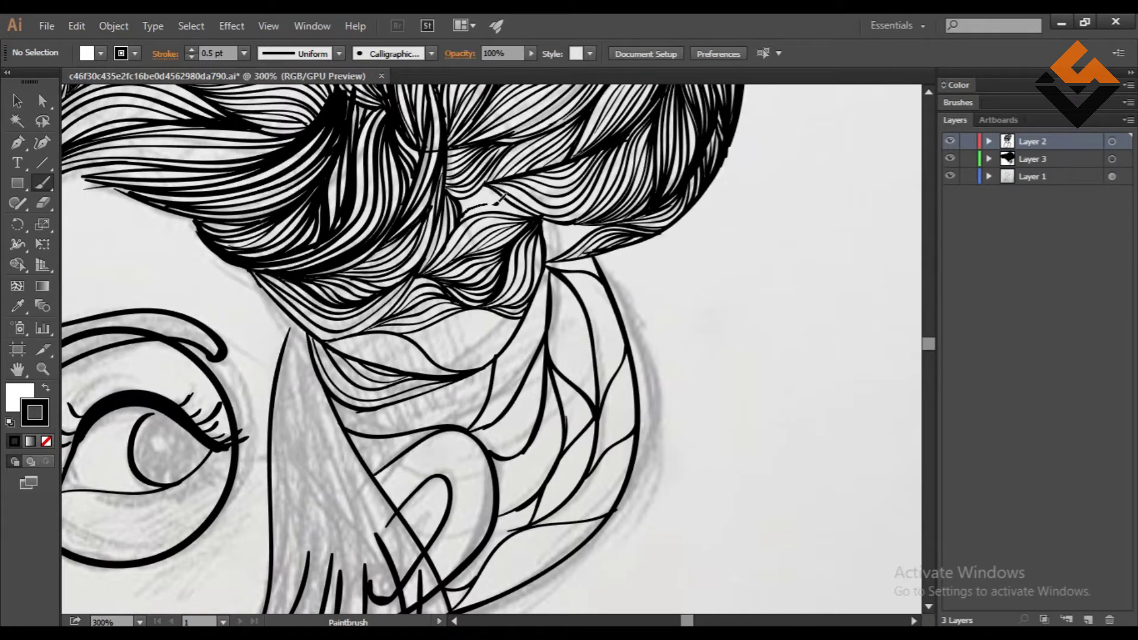
- Finish the strands into the hair and confirm the calligraphic brush settings
drag(502, 196, 504, 194)
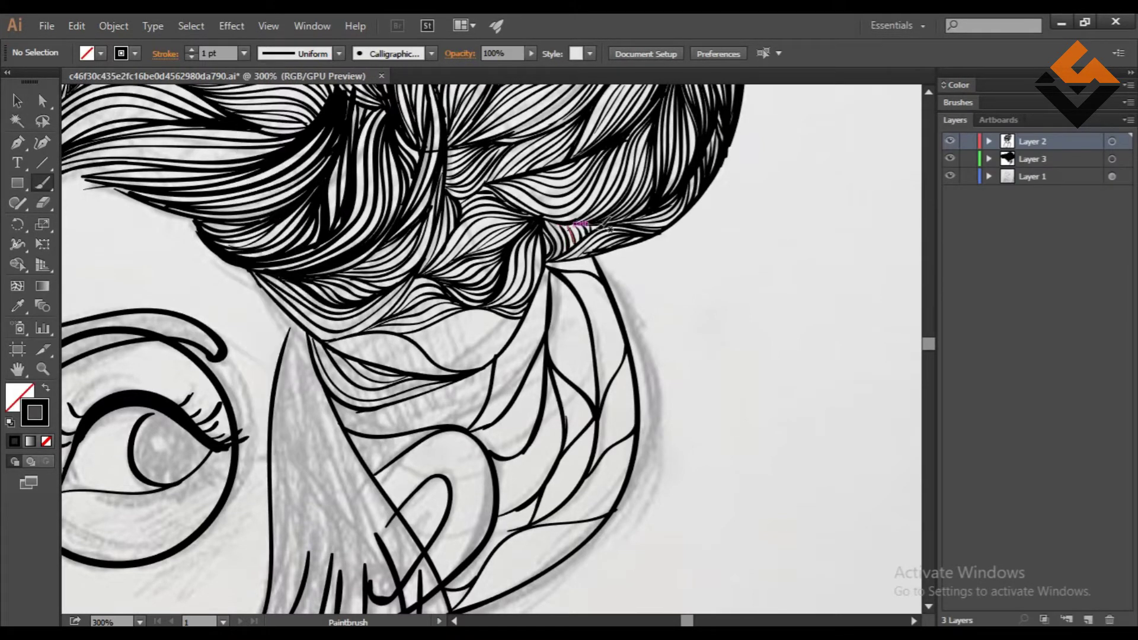
drag(545, 276, 484, 424)
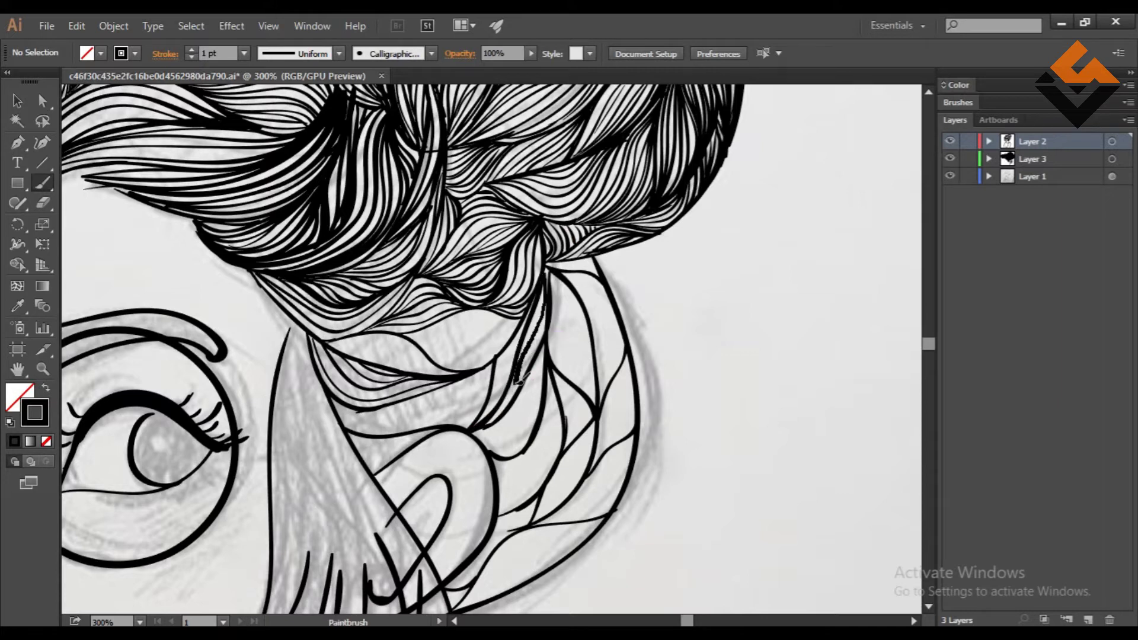
click(958, 102)
double_click(955, 128)
key(Return)
- Paint thin strands filling the gaps between hair and lines down to the hair's bottom
drag(545, 343, 546, 345)
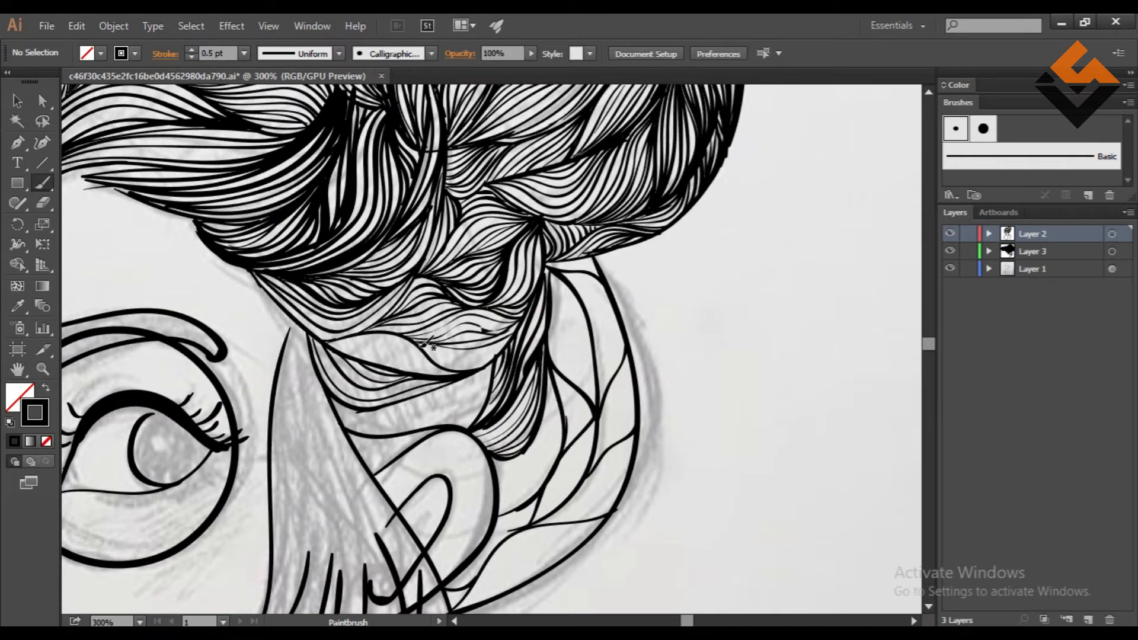
drag(554, 391, 529, 455)
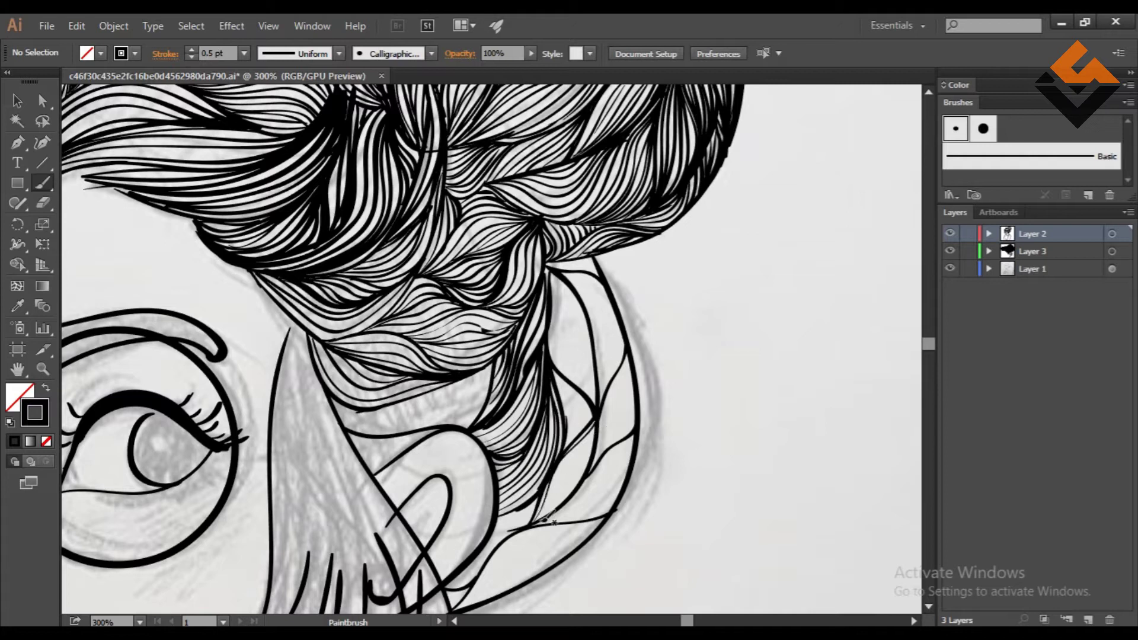
drag(554, 522, 557, 507)
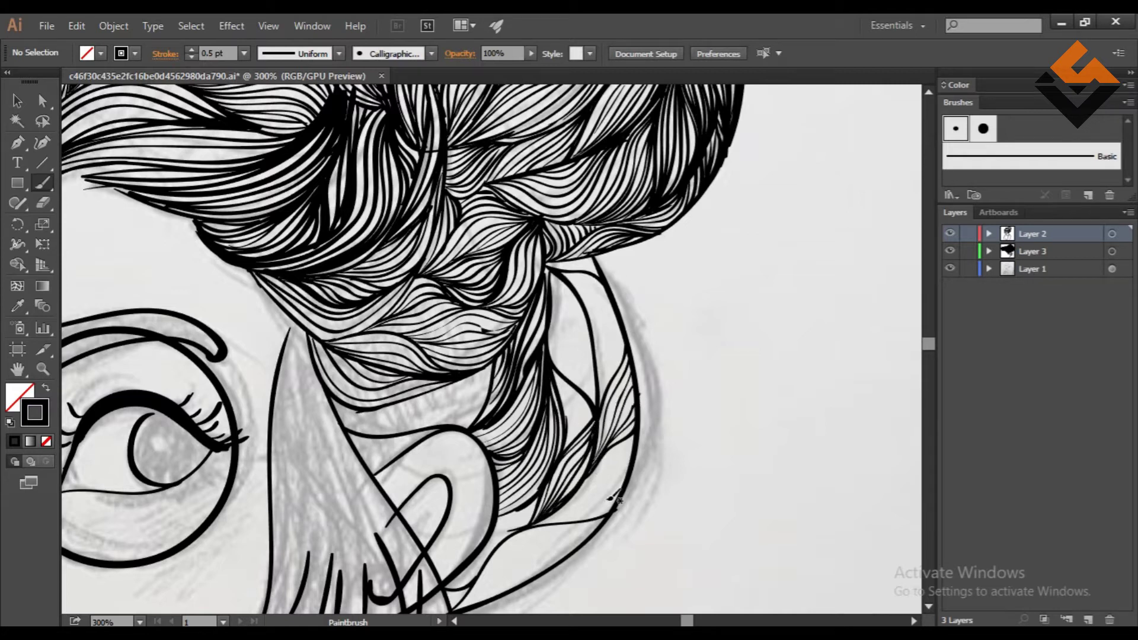
mouse_move(598, 406)
mouse_down()
mouse_move(575, 268)
mouse_move(600, 325)
mouse_up()
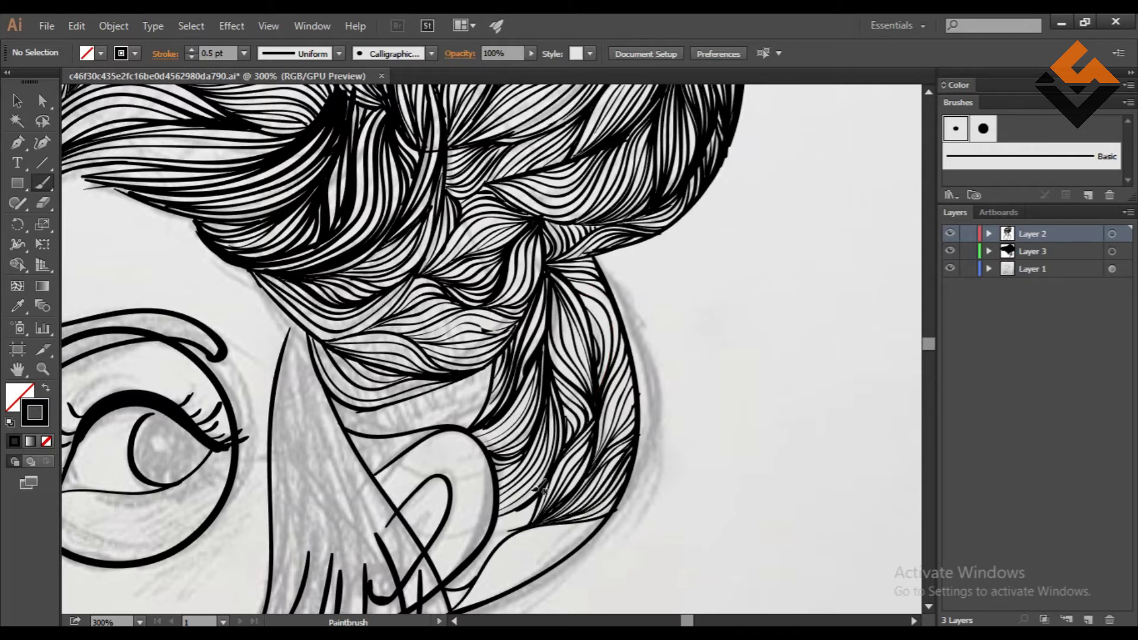
drag(478, 604, 505, 567)
drag(594, 523, 481, 603)
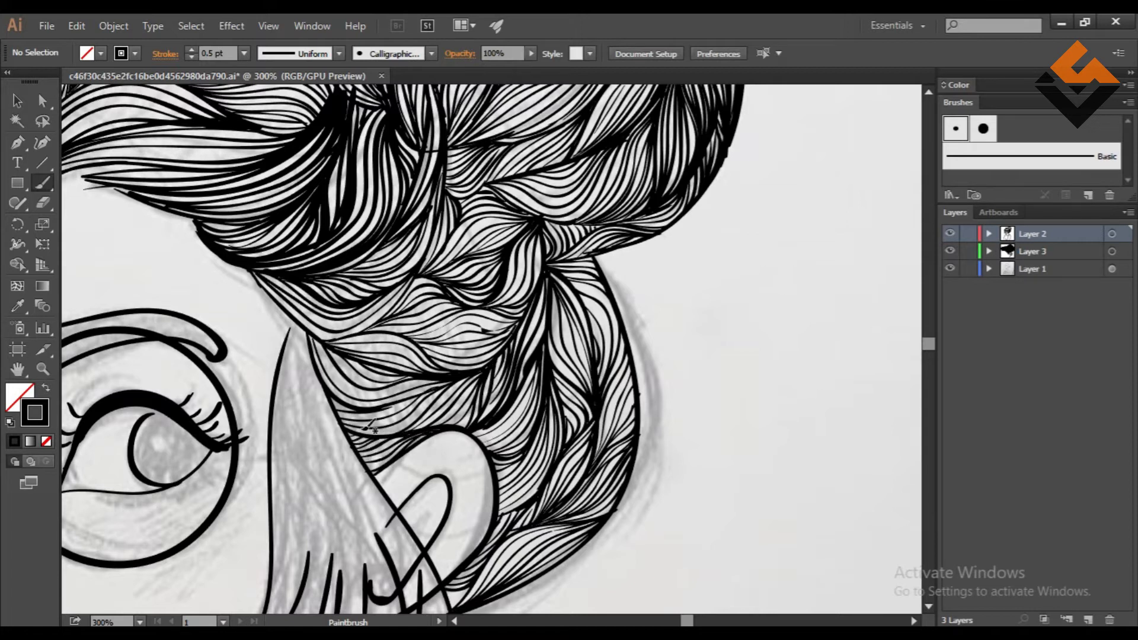
scroll(370, 427, down, 5)
scroll(701, 426, up, 5)
- Make Layer 3 the drawing layer and add two more strands in the bun
click(1031, 251)
drag(415, 339, 365, 454)
scroll(445, 342, down, 2)
drag(453, 486, 427, 353)
scroll(432, 412, down, 2)
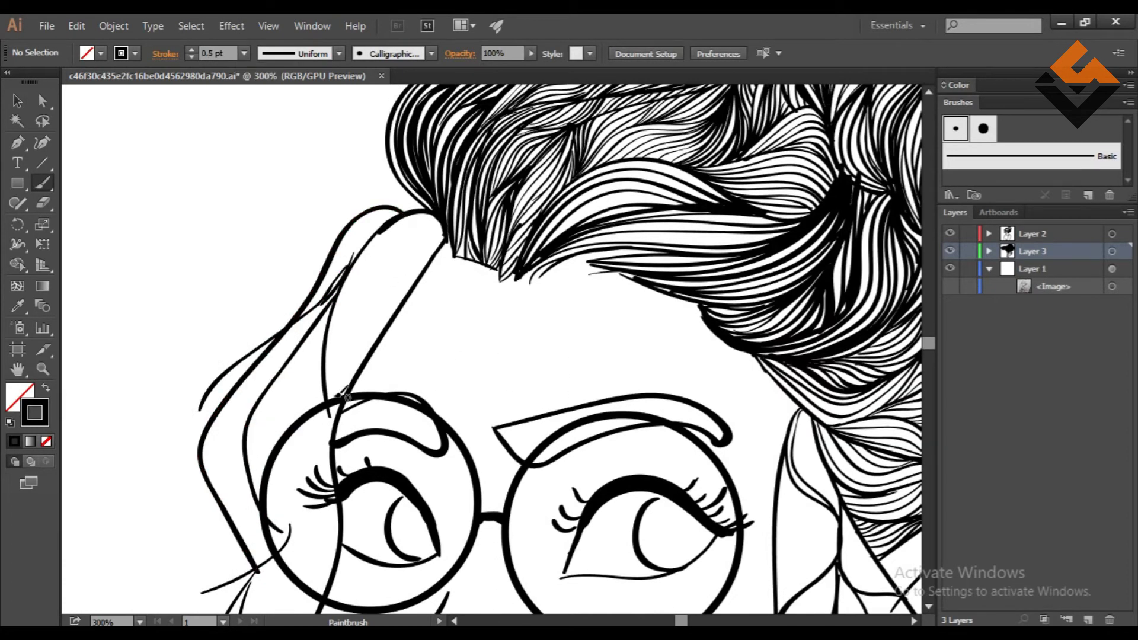
- Draw curving strands along the fringe above the left lens
drag(330, 347, 421, 278)
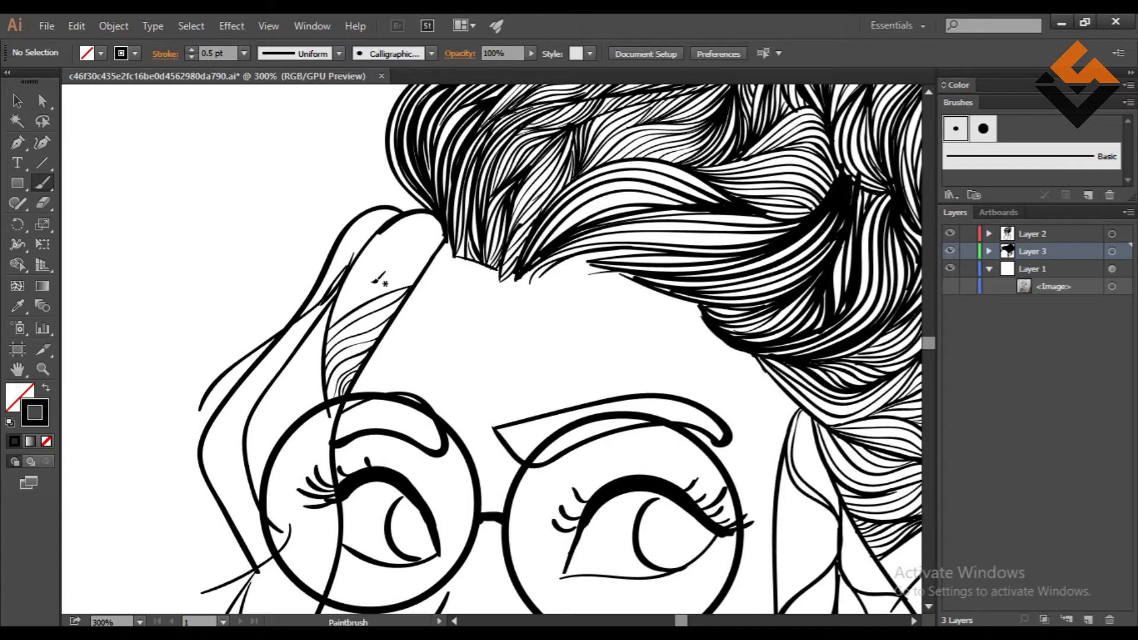
drag(330, 323, 427, 258)
scroll(452, 272, down, 3)
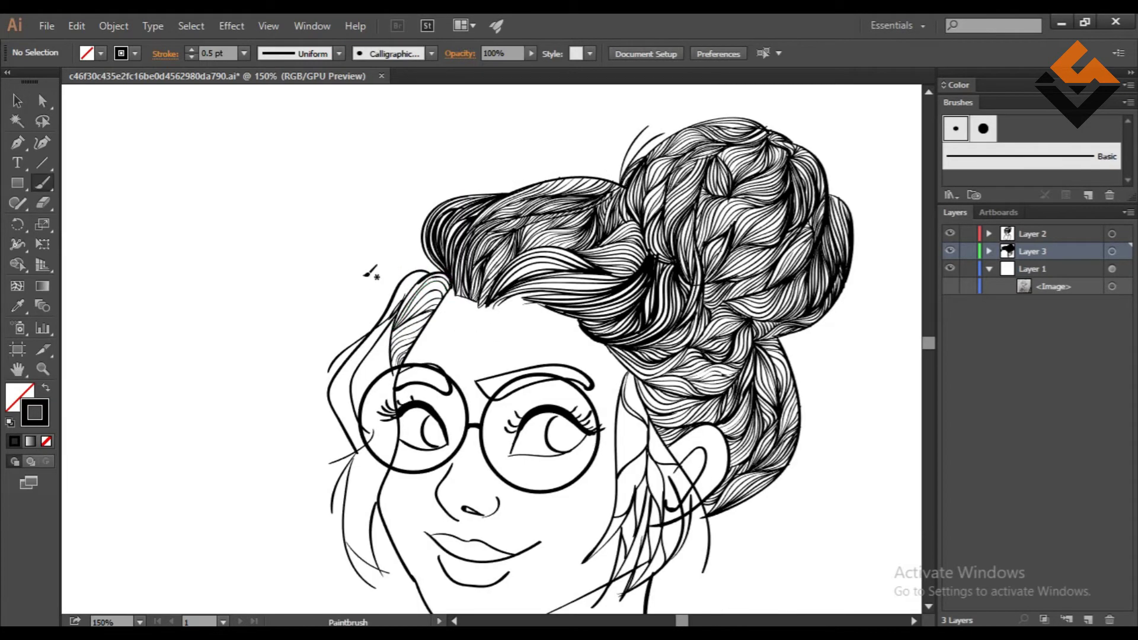
scroll(372, 272, up, 3)
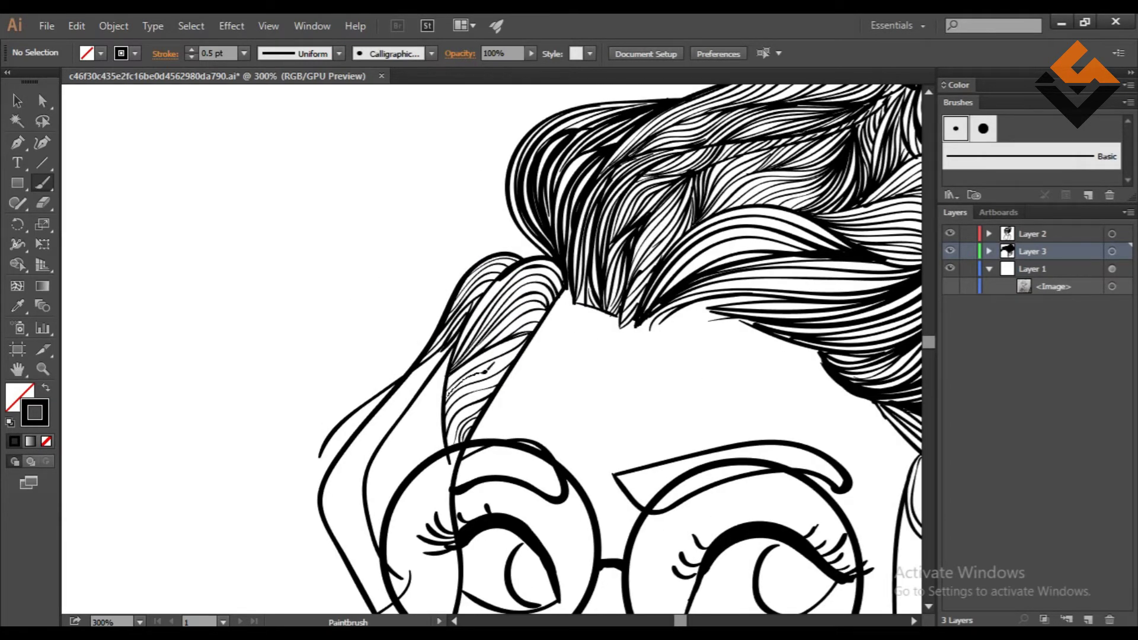
scroll(496, 394, down, 3)
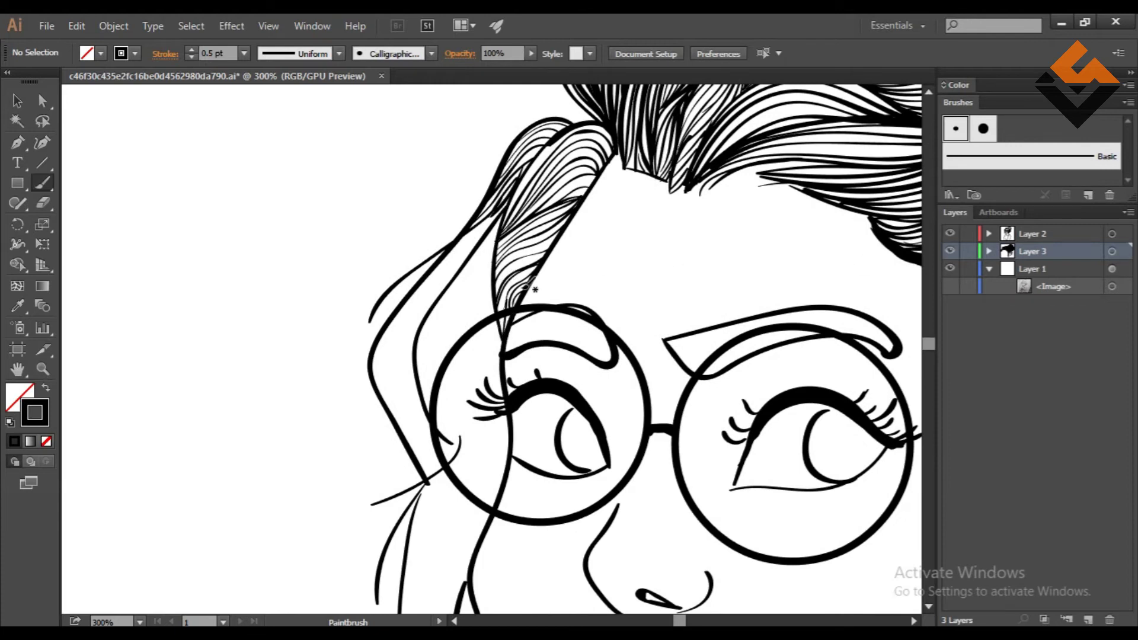
- Draw hair strands falling down through the left lens
drag(504, 220, 489, 498)
drag(501, 237, 491, 408)
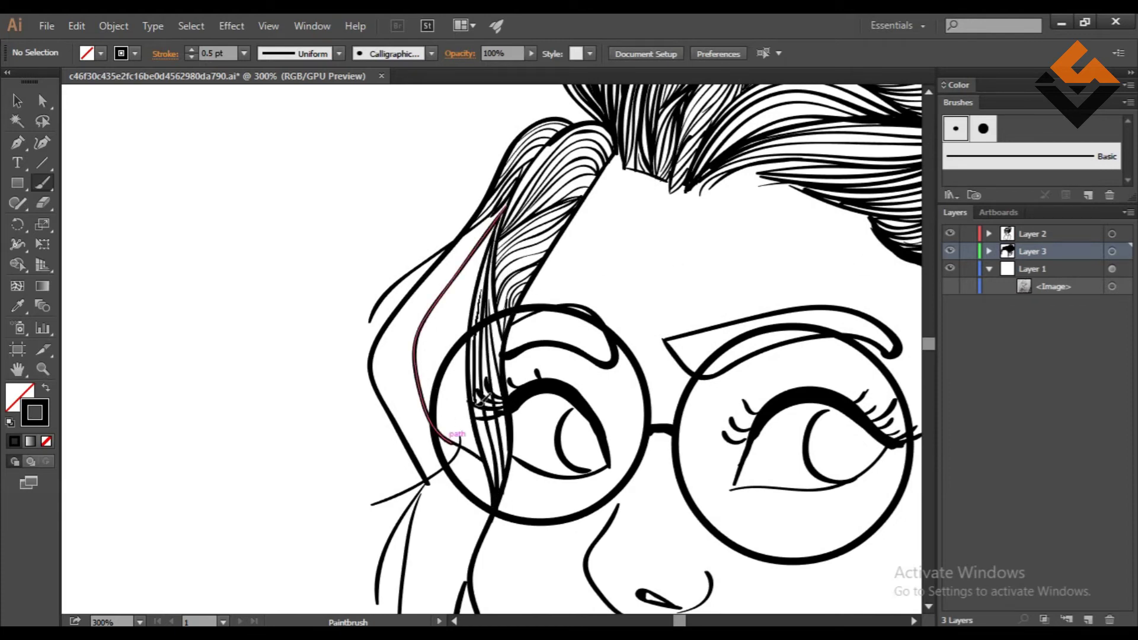
scroll(506, 350, up, 1)
drag(518, 270, 519, 474)
drag(519, 271, 522, 474)
scroll(325, 292, down, 2)
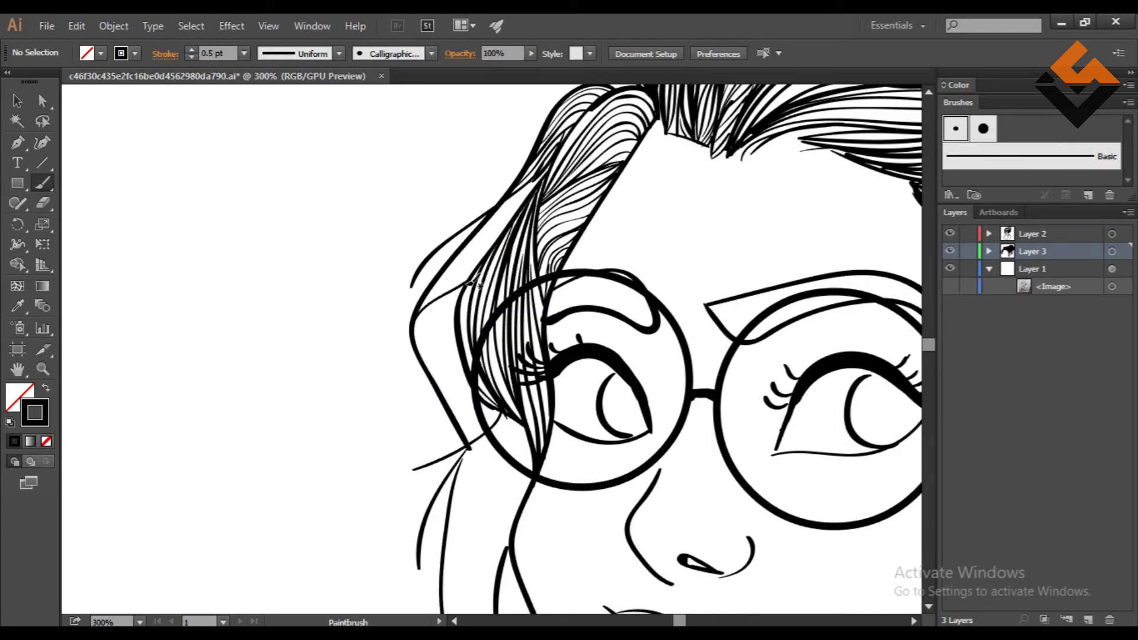
scroll(468, 273, down, 1)
scroll(468, 274, up, 1)
- Add strands down the left cheek and along the left lens edge
mouse_move(524, 606)
mouse_down()
mouse_move(482, 352)
mouse_move(499, 551)
mouse_up()
drag(554, 365, 542, 311)
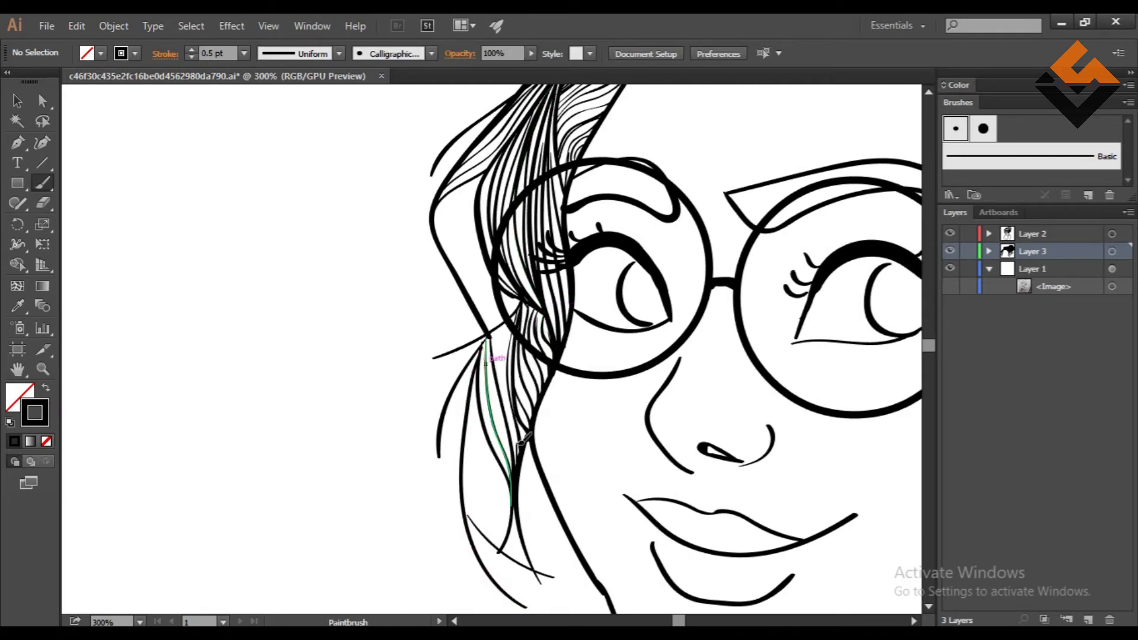
scroll(307, 333, down, 1)
scroll(307, 333, up, 1)
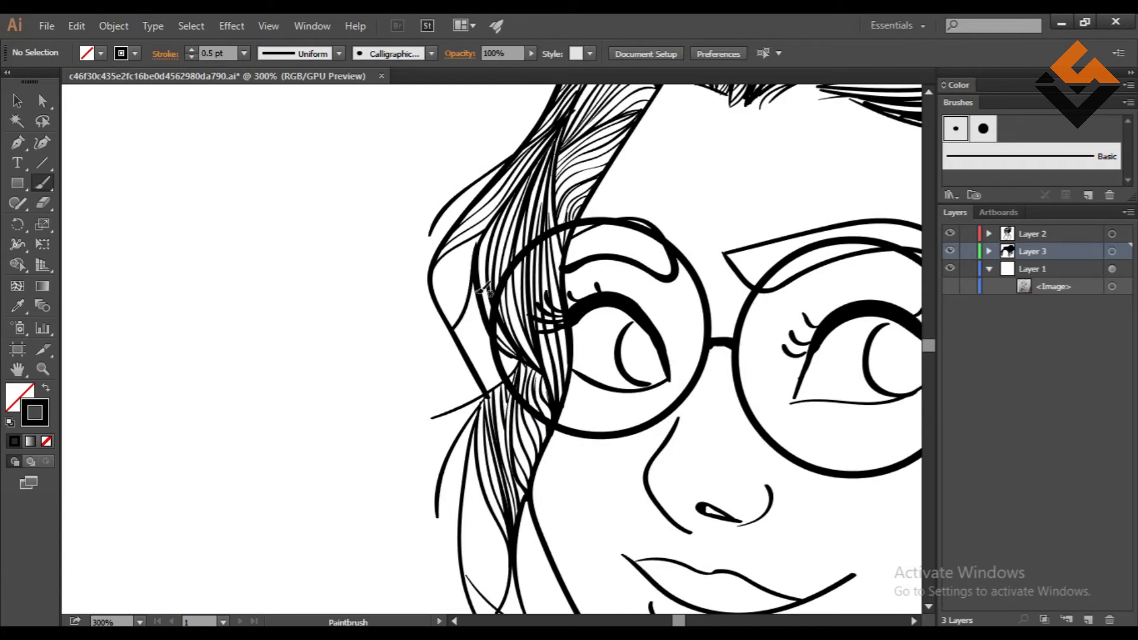
drag(474, 302, 485, 394)
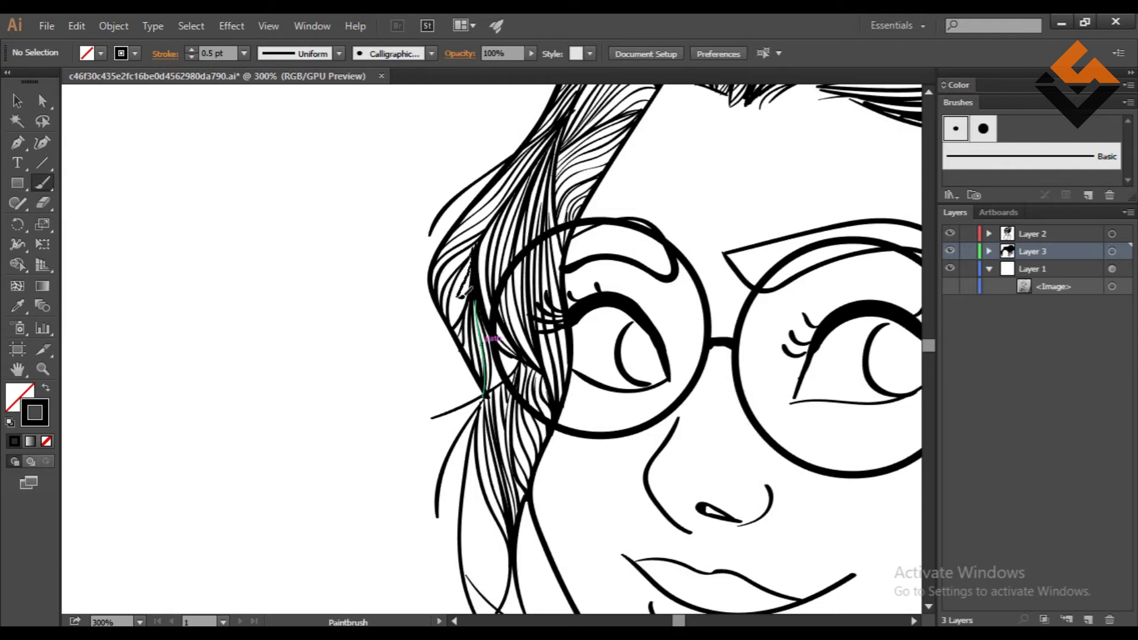
scroll(500, 327, down, 1)
- Draw thin strands along the lock beside the ear
scroll(196, 263, down, 2)
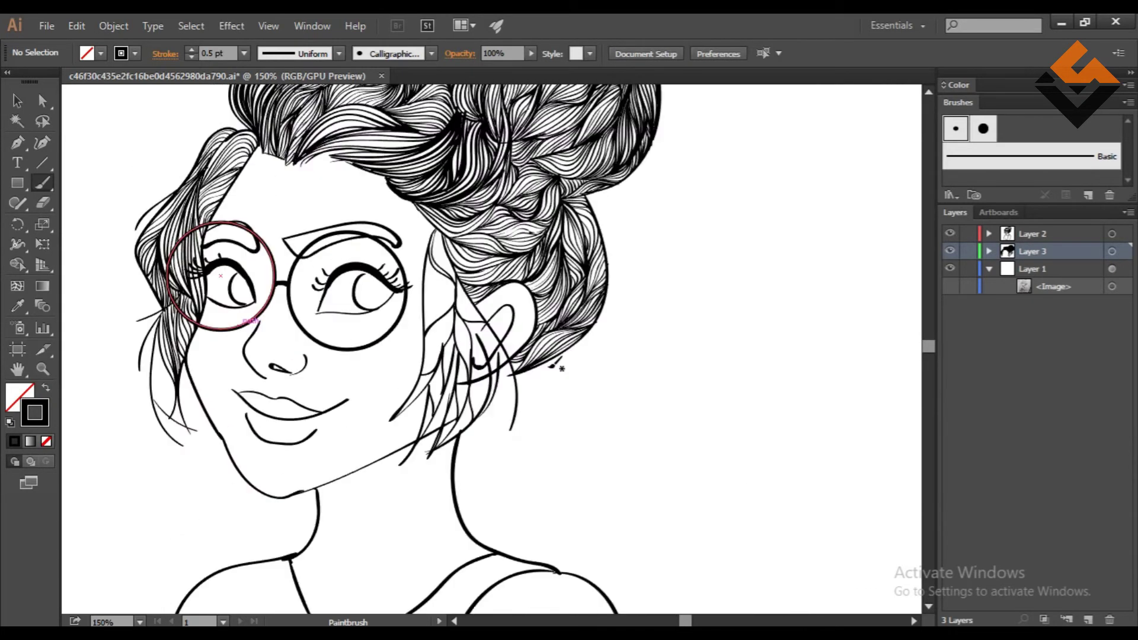
scroll(439, 323, up, 2)
drag(376, 294, 420, 379)
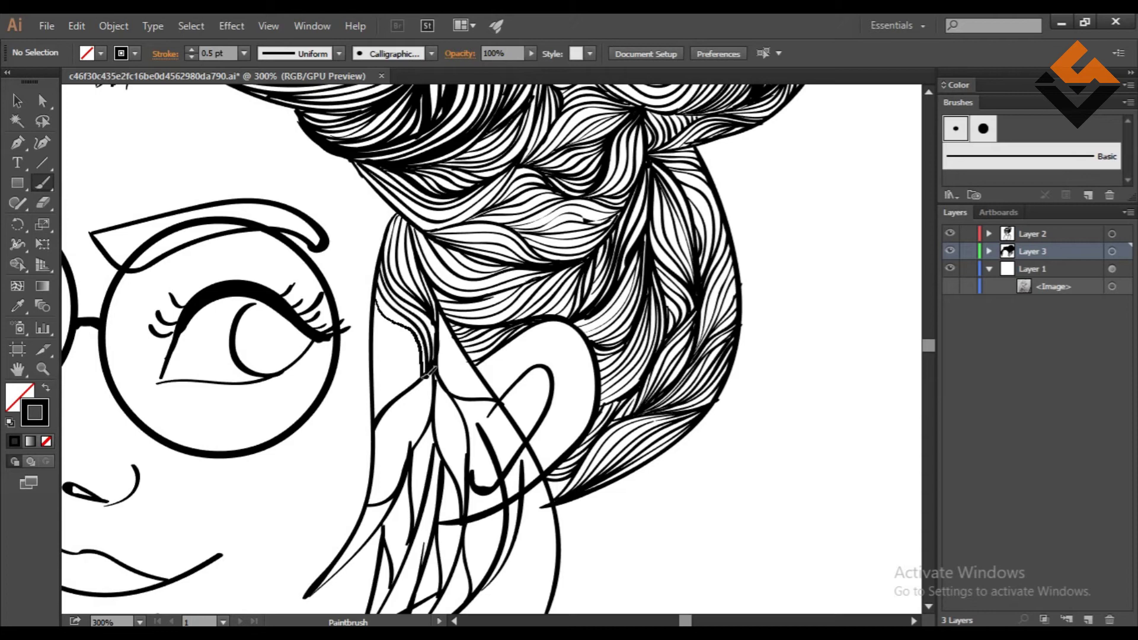
drag(377, 414, 391, 363)
key(c)
- Fill the lower hair lock below the ear with fine strands
scroll(391, 355, right, 2)
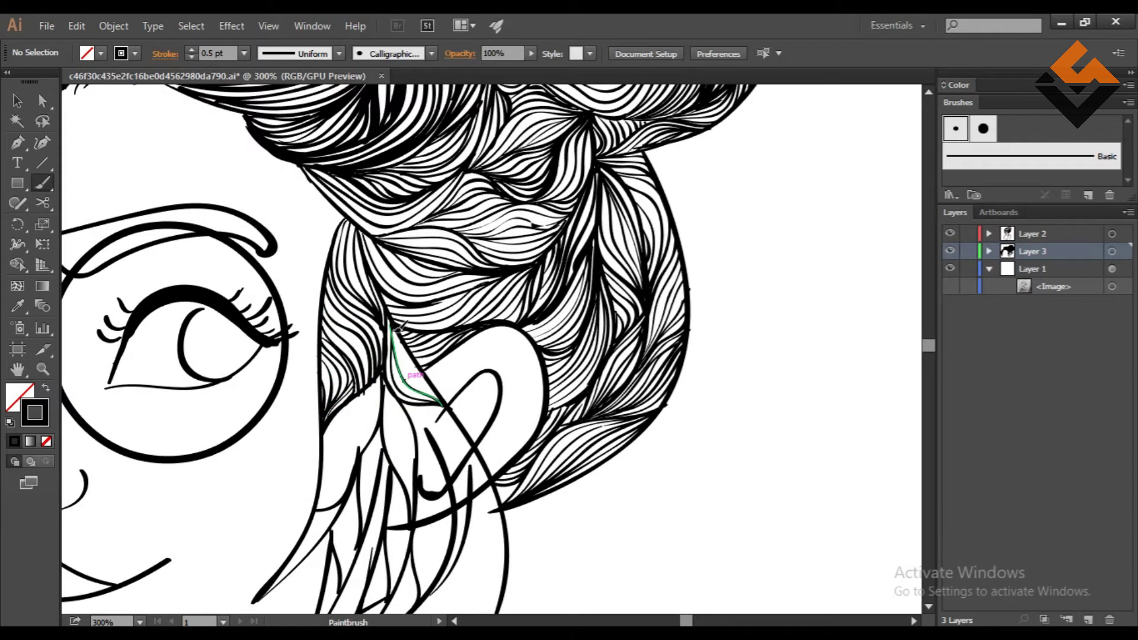
mouse_move(409, 504)
mouse_down()
mouse_move(394, 394)
mouse_move(388, 409)
mouse_up()
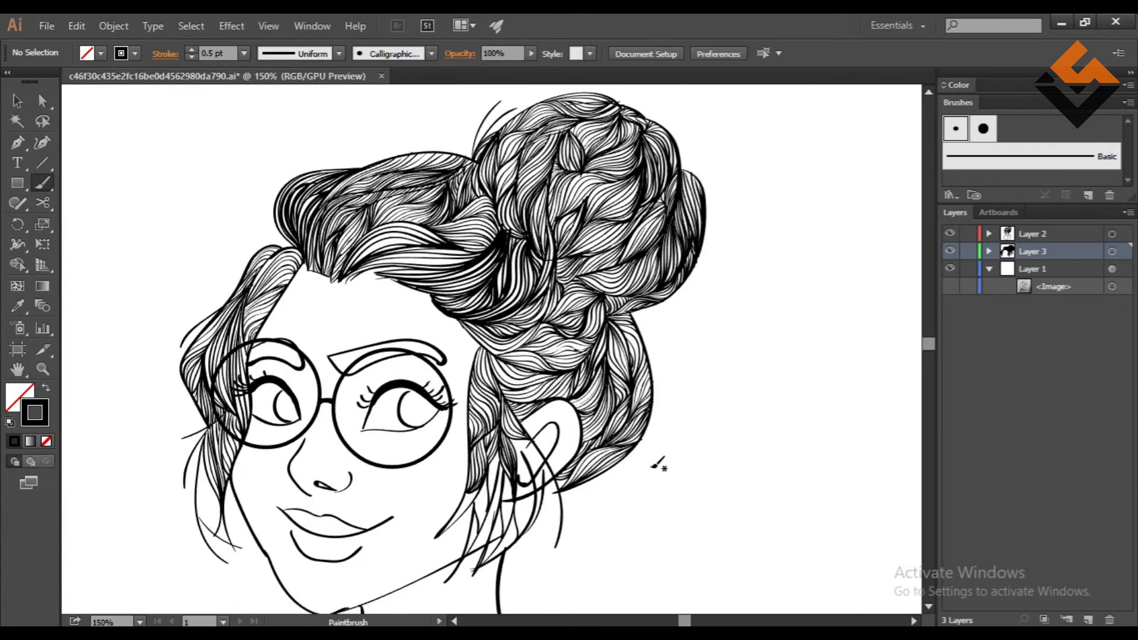
drag(323, 504, 407, 510)
drag(510, 451, 525, 362)
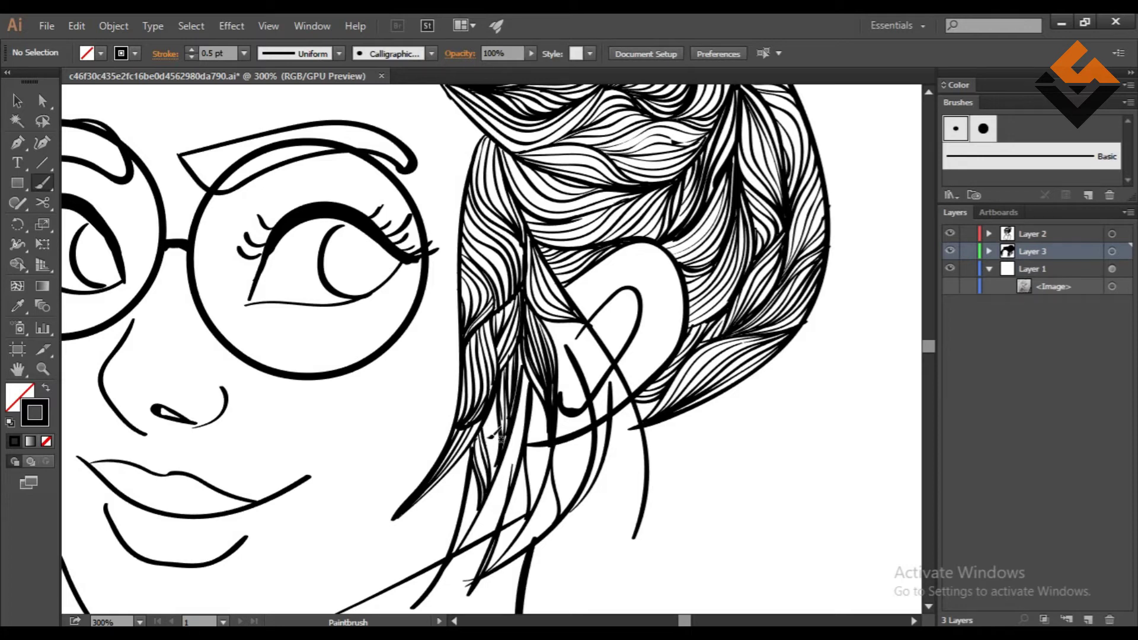
mouse_move(493, 460)
mouse_down()
mouse_move(465, 434)
mouse_move(512, 467)
mouse_up()
drag(559, 365, 551, 379)
mouse_move(530, 394)
mouse_down()
mouse_move(551, 486)
mouse_move(554, 474)
mouse_up()
drag(521, 455, 488, 531)
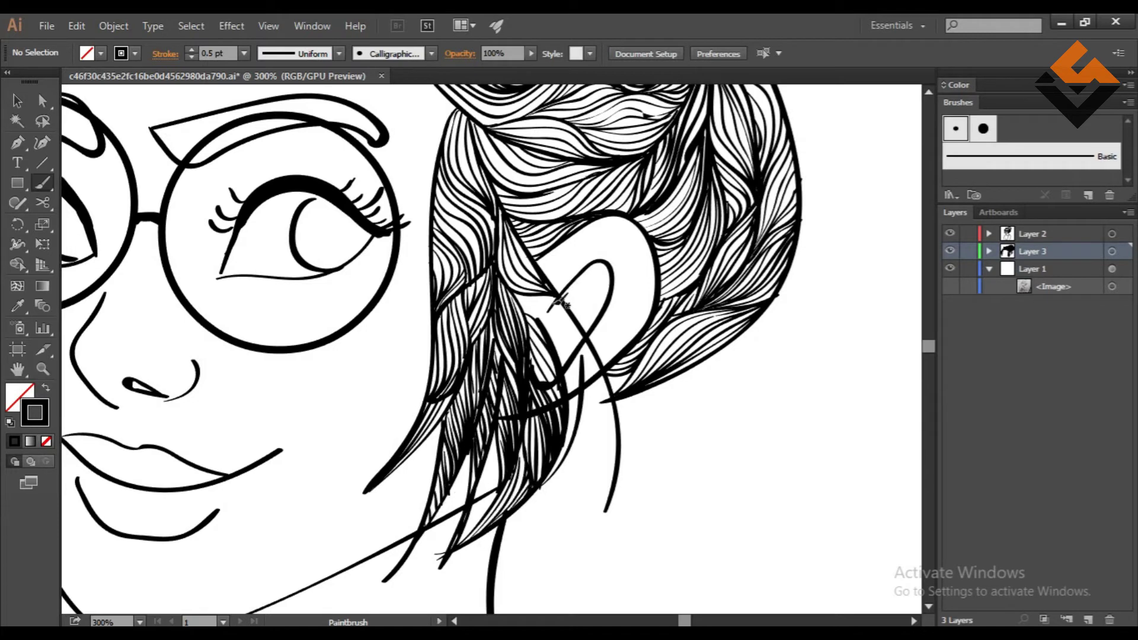
drag(559, 302, 569, 468)
- Create a new Layer 4 for eyebrow shading and return to the Paintbrush
scroll(651, 444, down, 3)
scroll(652, 444, up, 2)
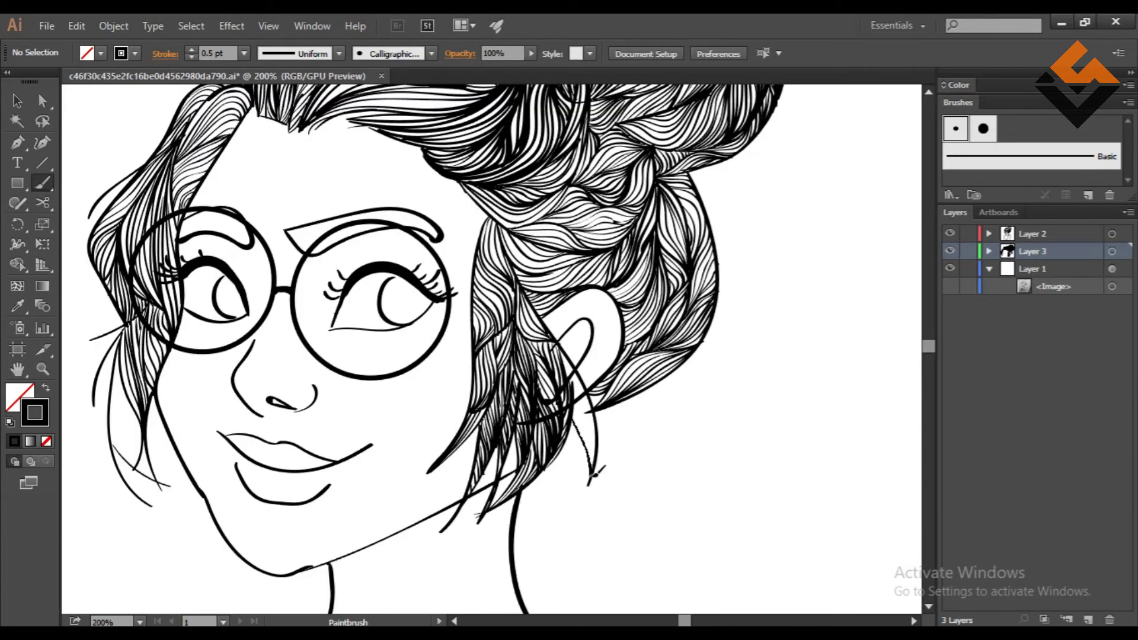
scroll(741, 423, down, 2)
key(v)
scroll(738, 417, down, 1)
scroll(551, 261, up, 2)
scroll(551, 261, up, 1)
key(ctrl+l)
key(b)
- Hatch the right eyebrow with diagonal lines
drag(409, 331, 422, 296)
drag(415, 338, 431, 298)
drag(422, 341, 442, 299)
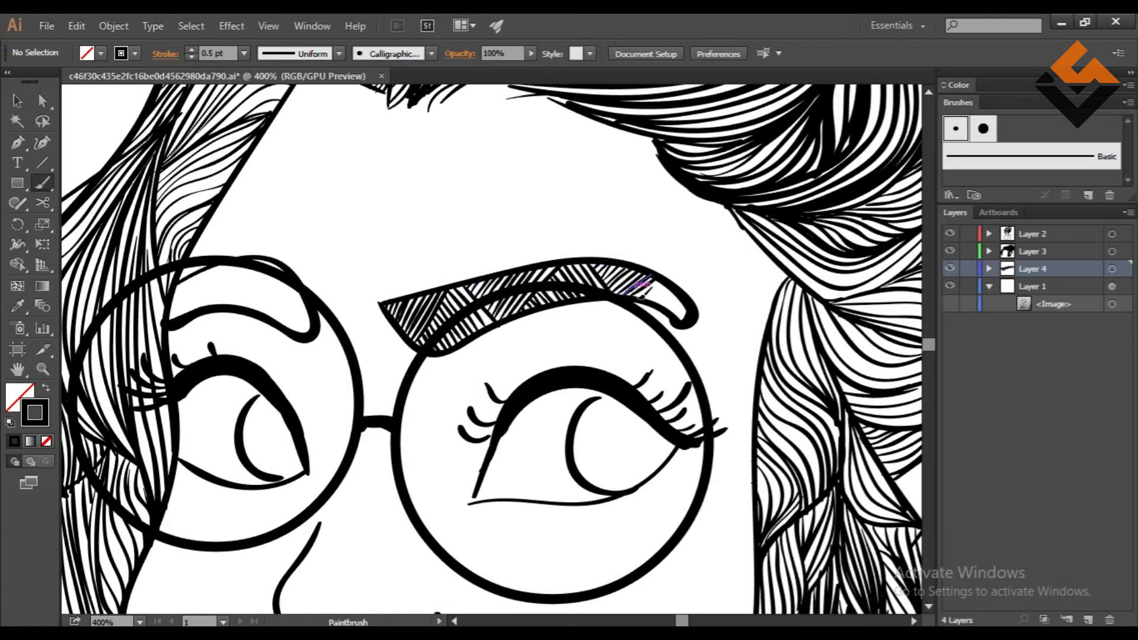
- Add another hatch line to finish the right eyebrow
drag(656, 287, 654, 301)
scroll(699, 290, down, 3)
scroll(249, 322, down, 2)
scroll(243, 322, up, 2)
scroll(308, 308, up, 4)
- Hatch the left eyebrow with diagonal strokes and start filling the right pupil black
mouse_move(370, 323)
mouse_down()
mouse_move(440, 244)
mouse_move(471, 309)
mouse_up()
mouse_move(460, 261)
mouse_down()
mouse_move(477, 245)
mouse_move(545, 344)
mouse_up()
drag(527, 261, 569, 346)
key(ctrl+1)
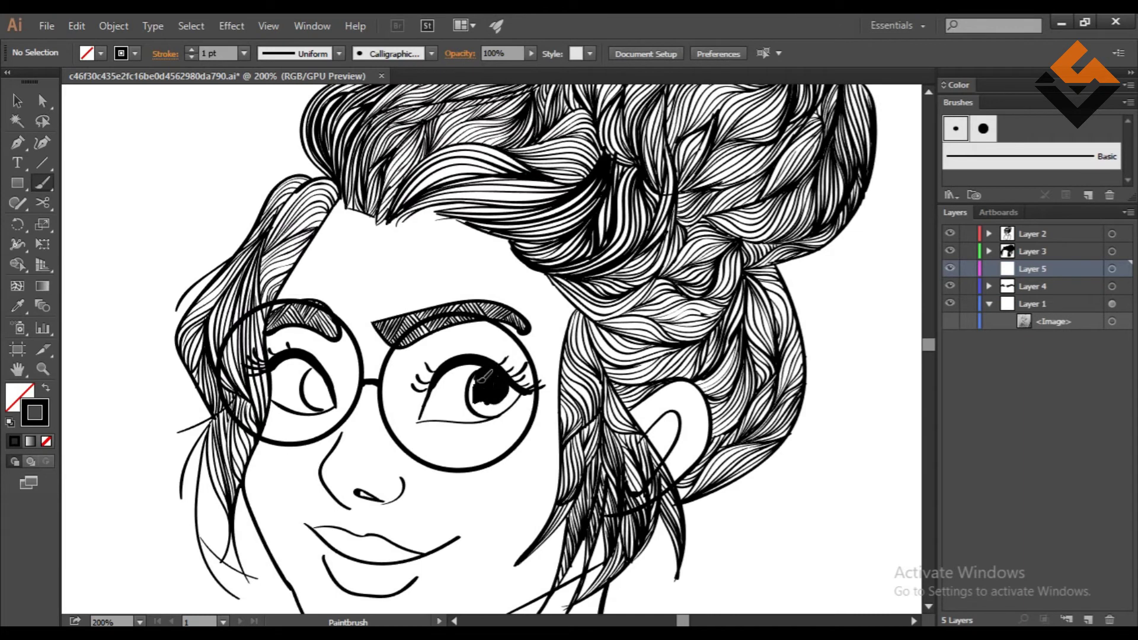
drag(479, 379, 486, 405)
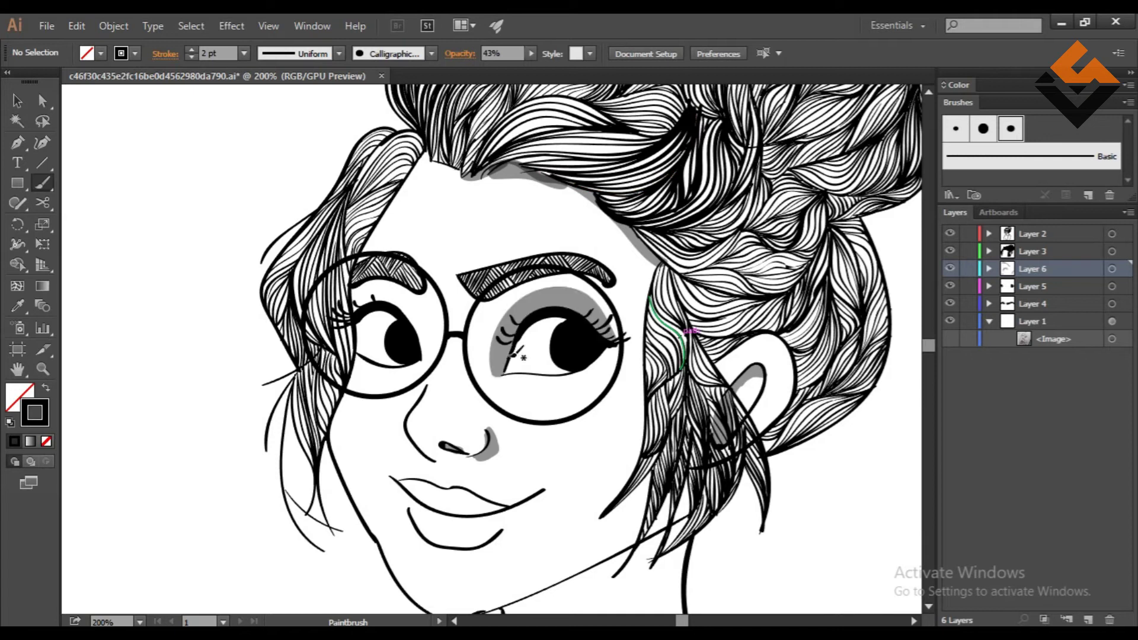
- Brush translucent gray shading over the lips and along the neck and shoulder
drag(449, 400, 410, 422)
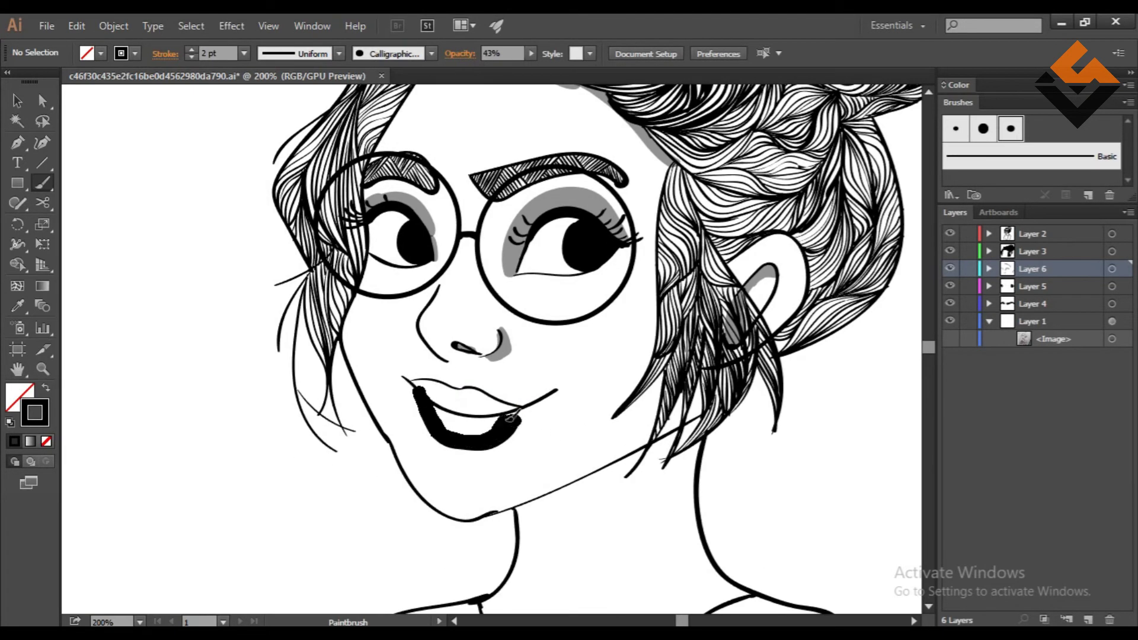
drag(642, 518, 592, 462)
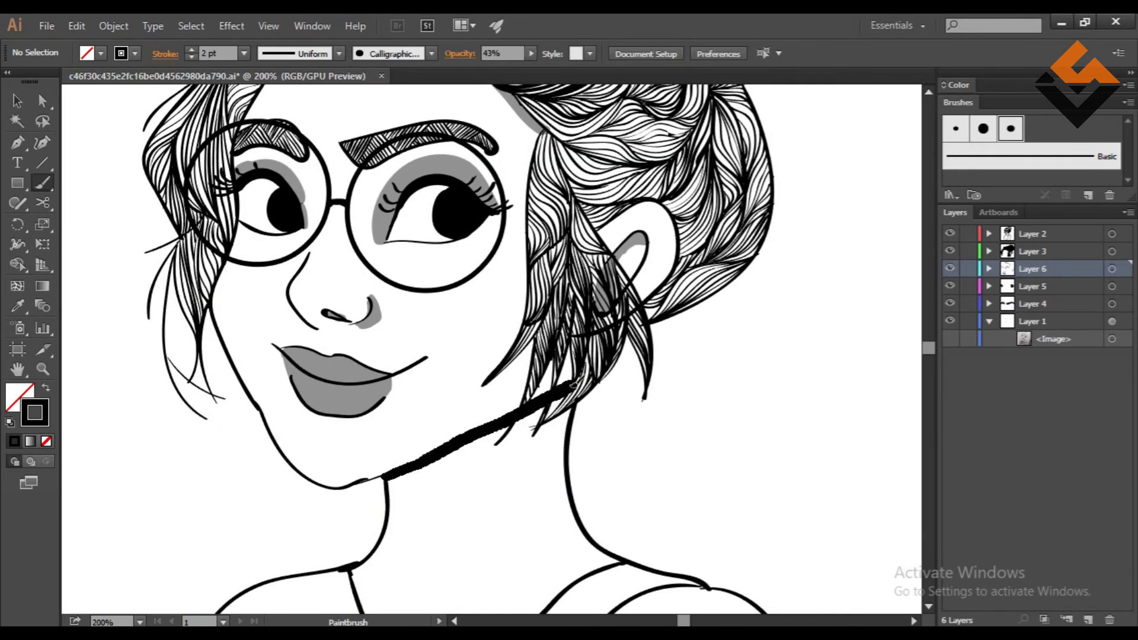
drag(617, 386, 449, 570)
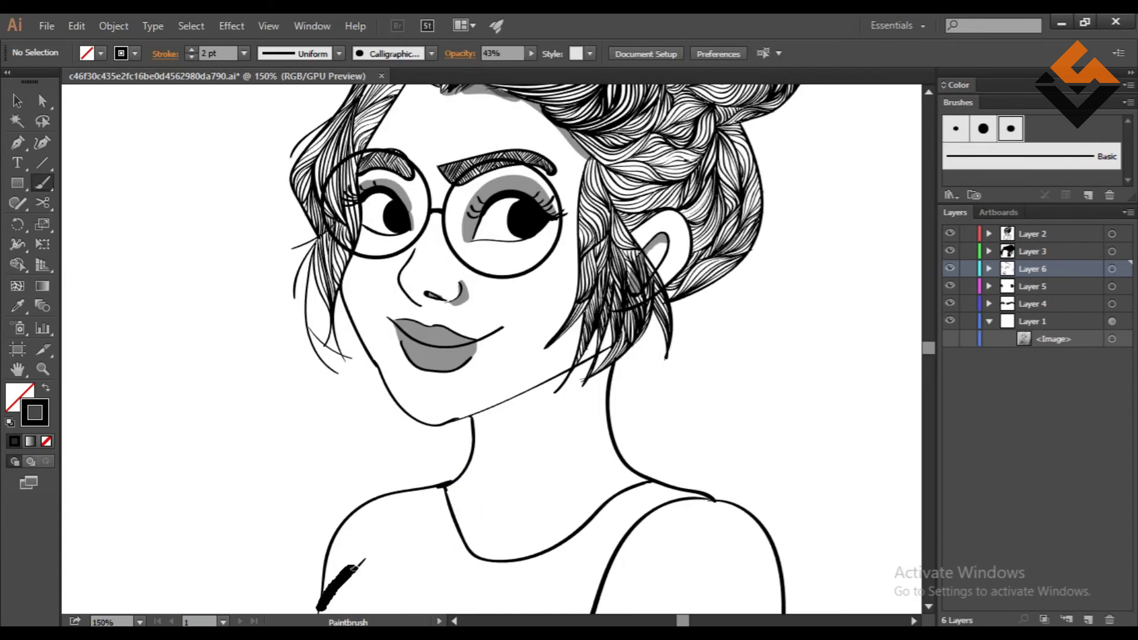
drag(616, 350, 355, 548)
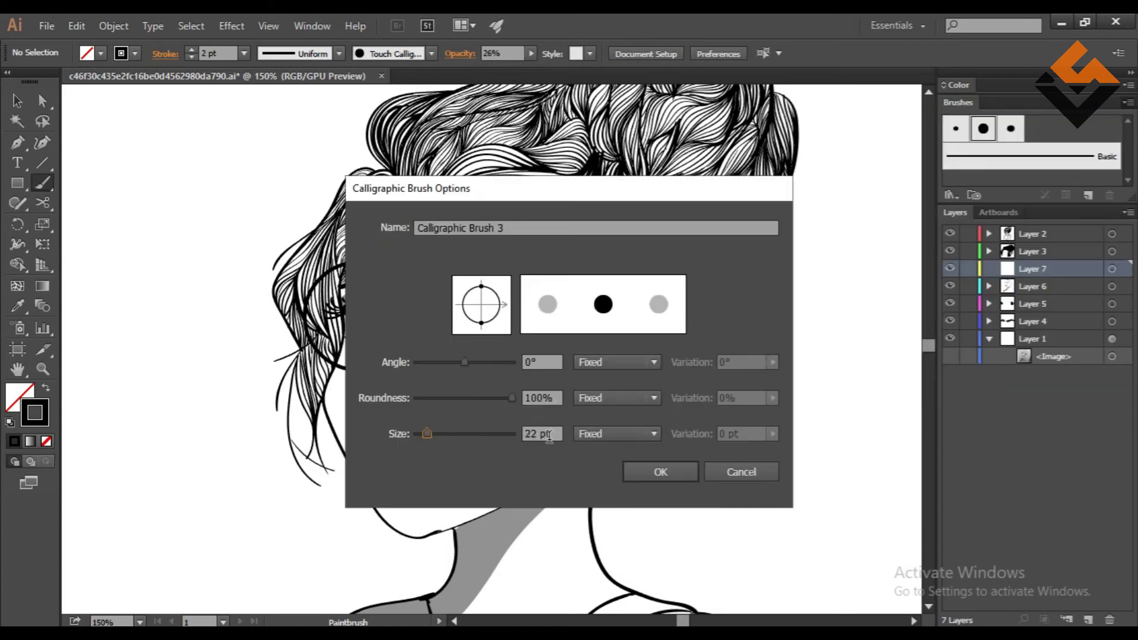
- Create a larger round calligraphic brush, move Layer 7 beneath Layer 6, and shade the left side of the face translucent grey
click(610, 396)
click(658, 470)
drag(1031, 268, 1021, 296)
drag(456, 522, 652, 332)
key(ctrl+z)
drag(361, 367, 468, 438)
key(ctrl+z)
drag(437, 193, 379, 525)
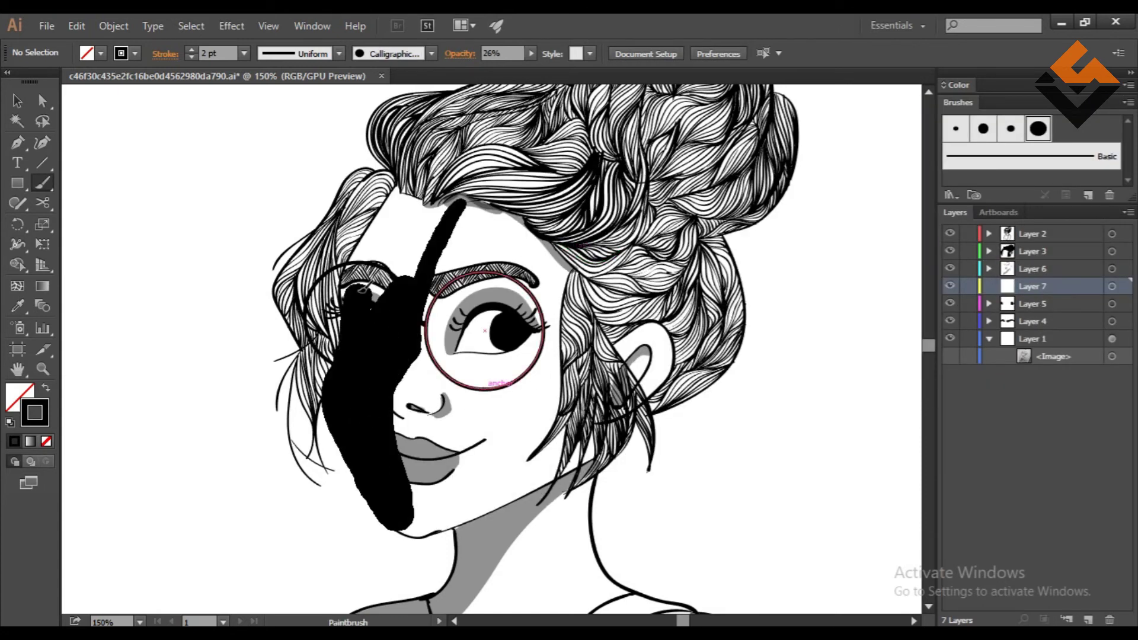
key(ctrl+z)
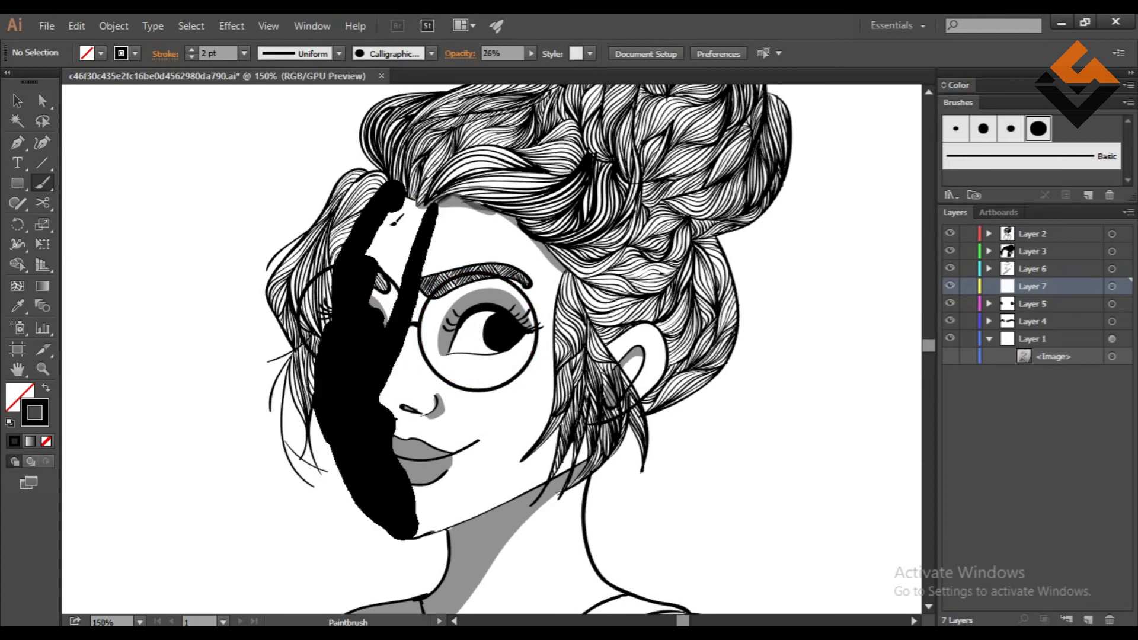
drag(426, 192, 403, 533)
scroll(774, 405, up, 2)
scroll(593, 349, up, 2)
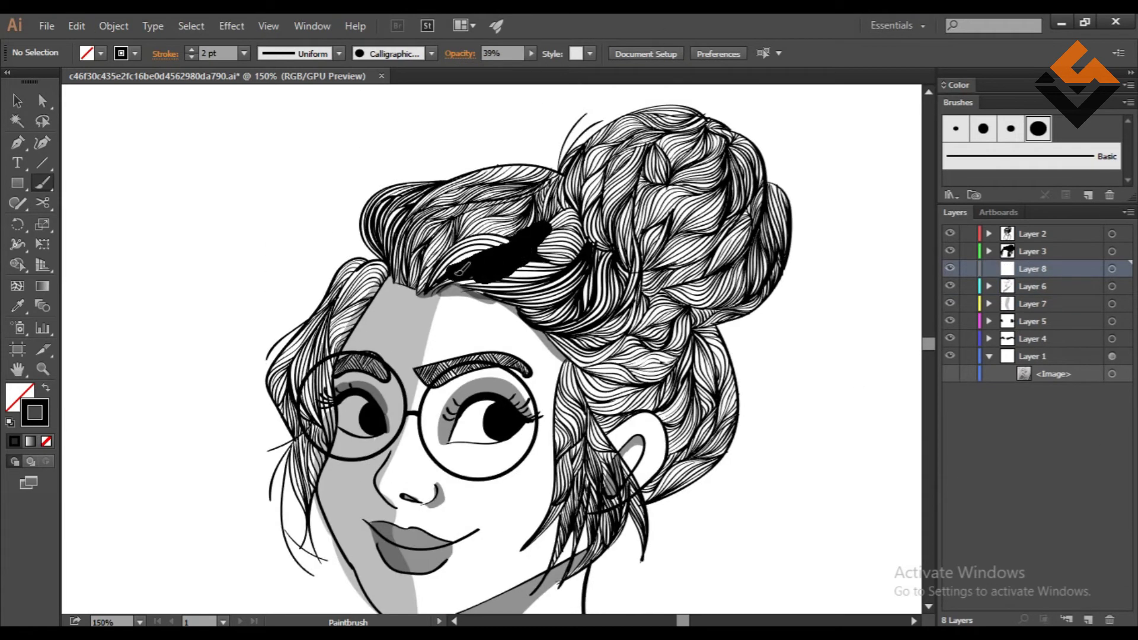
- On a new layer, shade the top of the hair, the right bun and the lower hair
key(ctrl+alt+l)
click(650, 401)
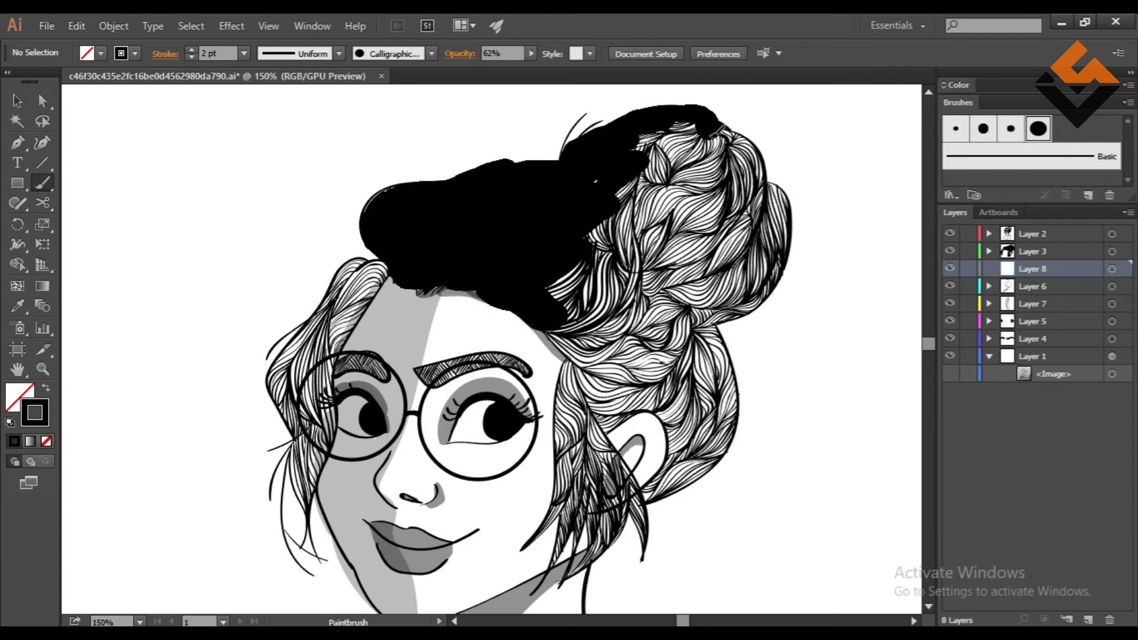
drag(387, 242, 709, 198)
drag(720, 140, 628, 427)
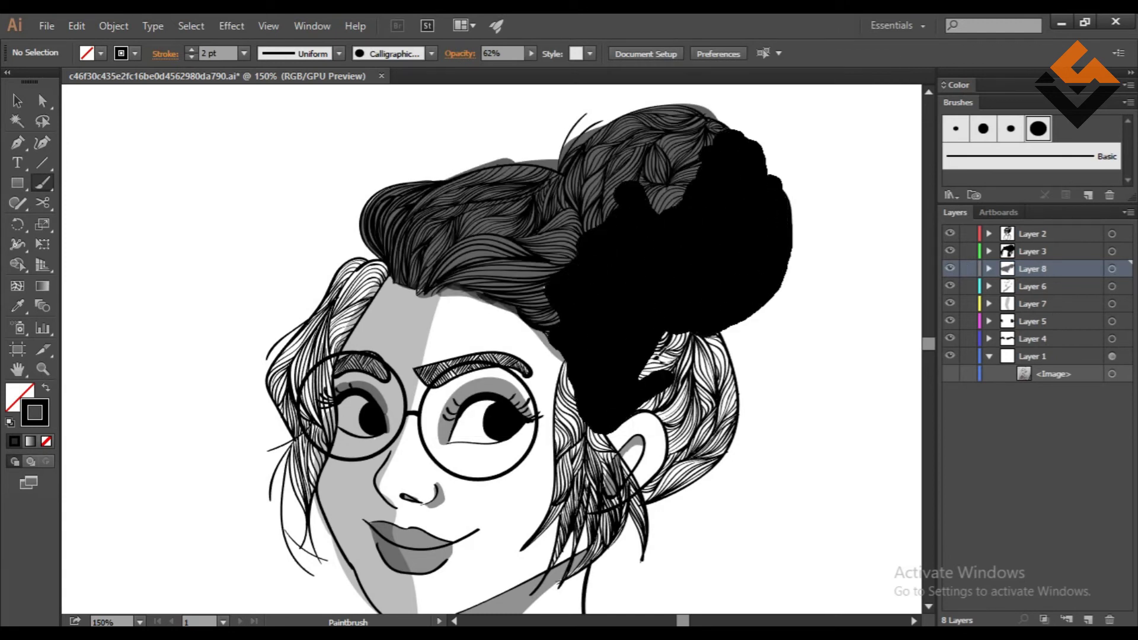
drag(734, 332, 640, 437)
drag(566, 361, 628, 515)
- With a 1 pt brush, extend the hair shading toward the chin and darken the front hair mass
key(bracketleft)
drag(566, 363, 592, 415)
drag(629, 487, 560, 386)
drag(608, 492, 576, 562)
drag(388, 220, 463, 287)
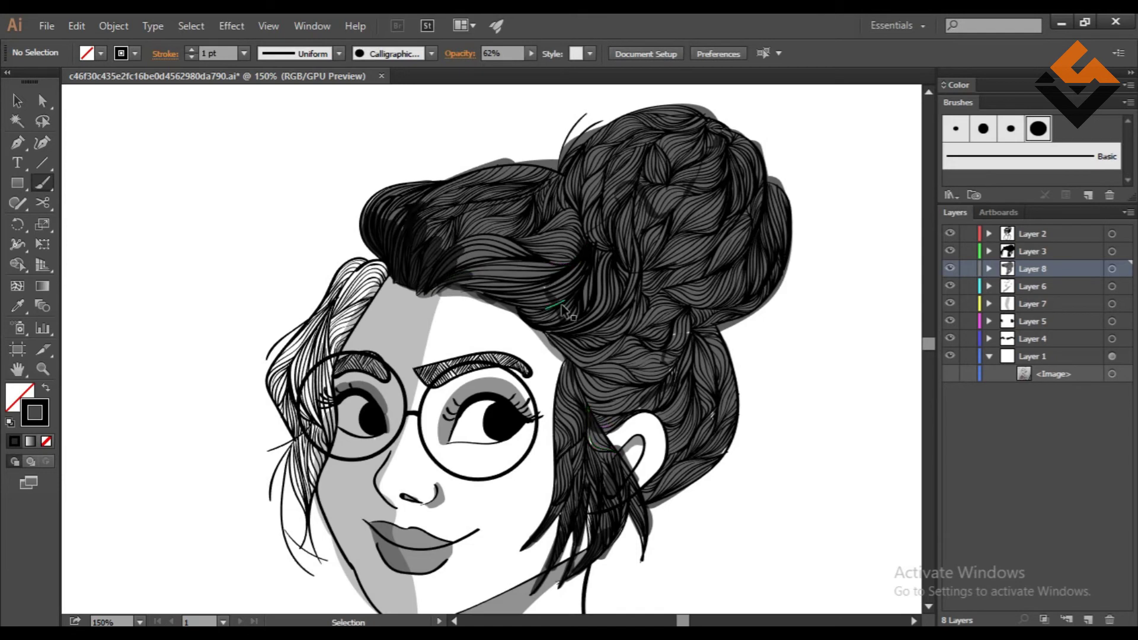
drag(758, 284, 628, 323)
drag(587, 149, 545, 253)
drag(621, 170, 474, 261)
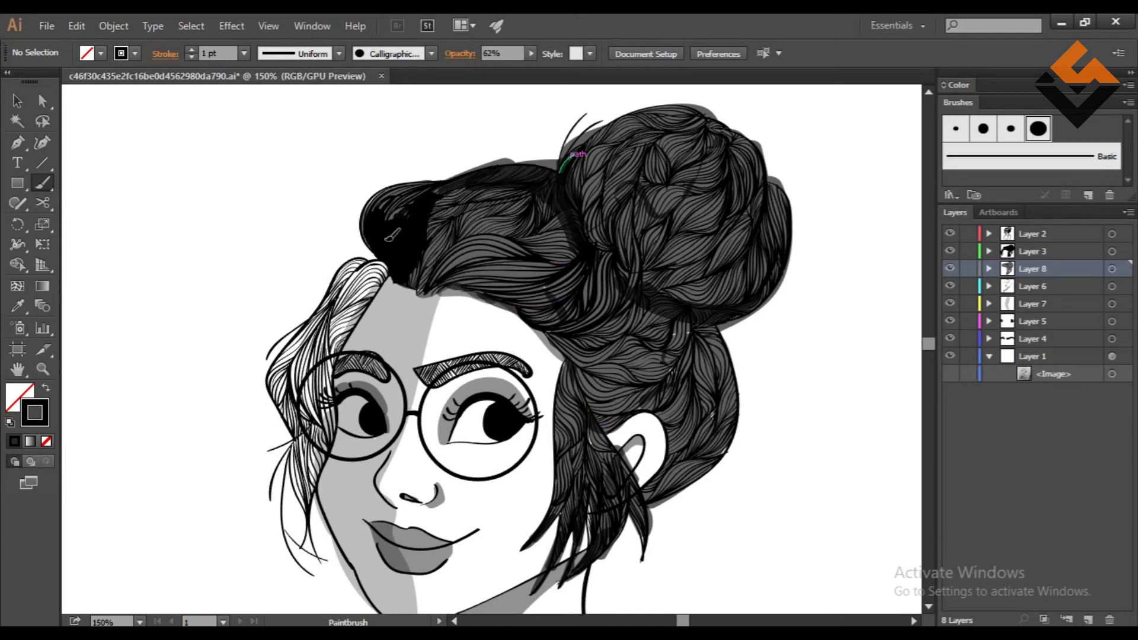
- Fill in shading on the left hair mass and across the front hair
mouse_move(382, 261)
mouse_down()
mouse_move(309, 481)
mouse_move(332, 278)
mouse_up()
drag(302, 471, 311, 522)
drag(394, 264, 348, 339)
mouse_move(391, 263)
mouse_down()
mouse_move(497, 208)
mouse_move(449, 310)
mouse_up()
key(ctrl+plus)
mouse_move(533, 258)
mouse_down()
mouse_move(415, 323)
mouse_move(583, 293)
mouse_up()
drag(474, 297, 669, 382)
key(ctrl+minus)
- Shade the remaining gaps in the front hair and the hair bun
drag(405, 275, 392, 302)
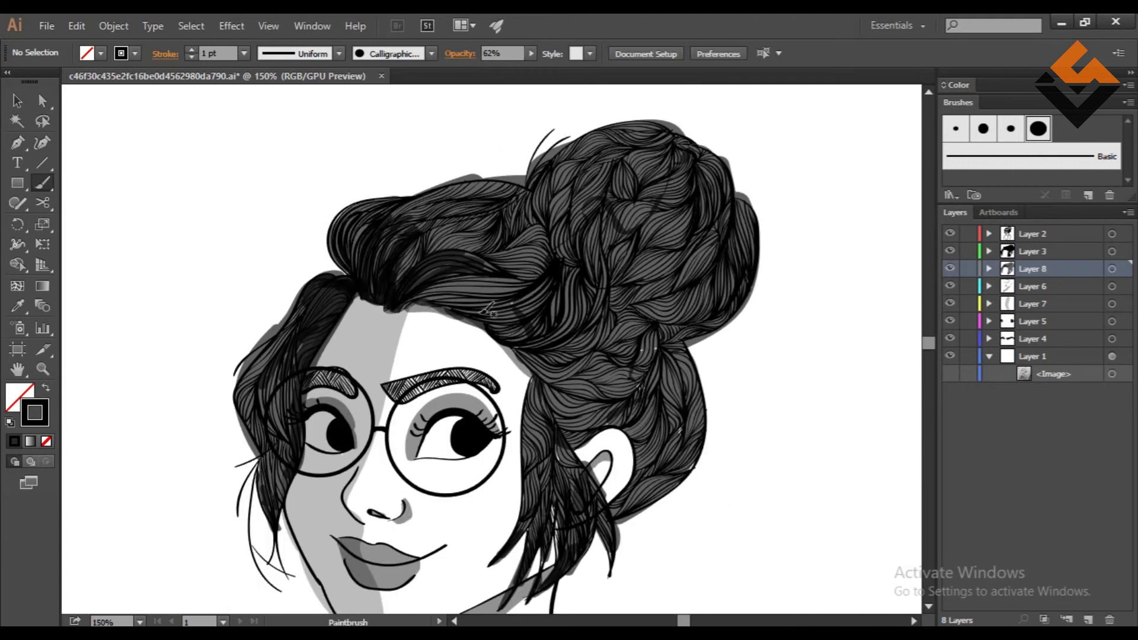
drag(487, 309, 587, 349)
drag(521, 248, 505, 200)
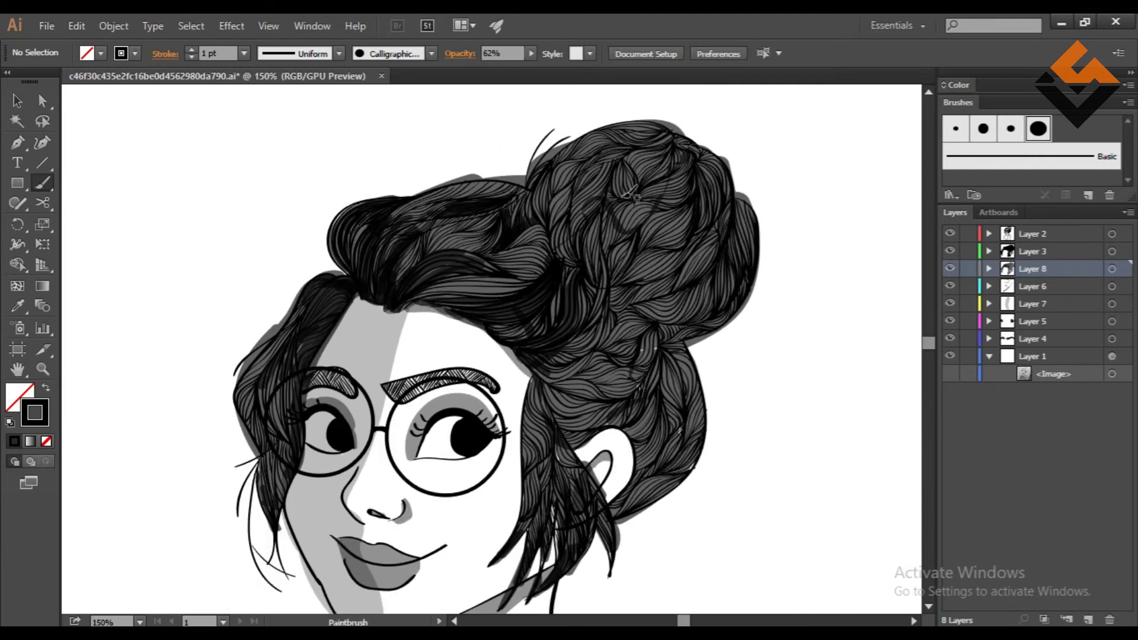
drag(645, 228, 693, 206)
scroll(756, 408, up, 1)
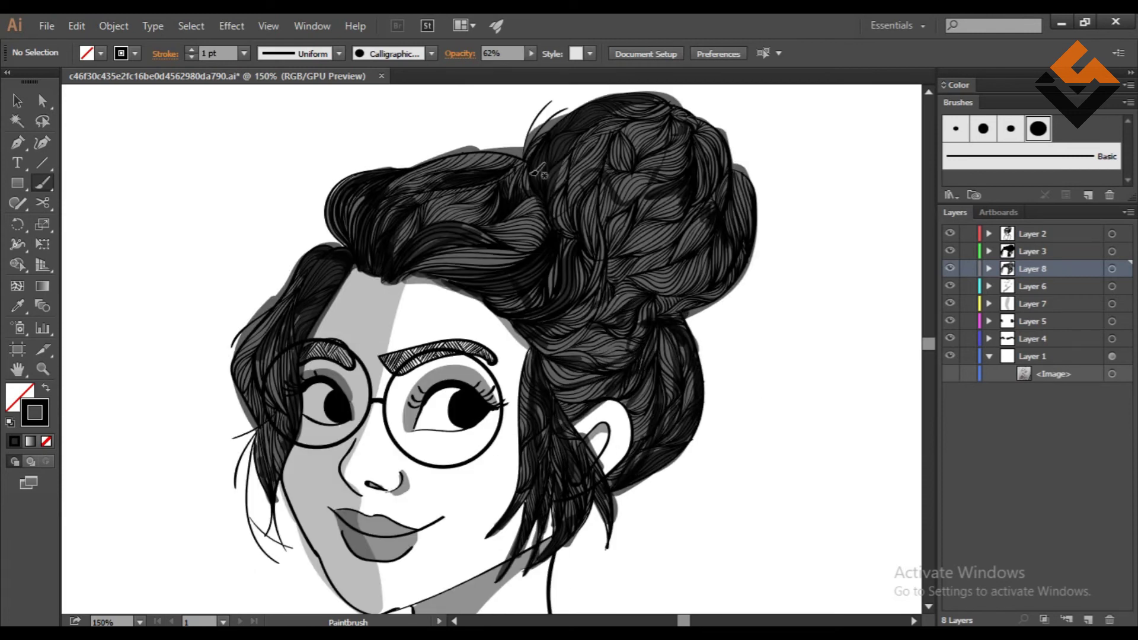
drag(578, 224, 551, 235)
scroll(783, 292, down, 1)
scroll(758, 363, up, 1)
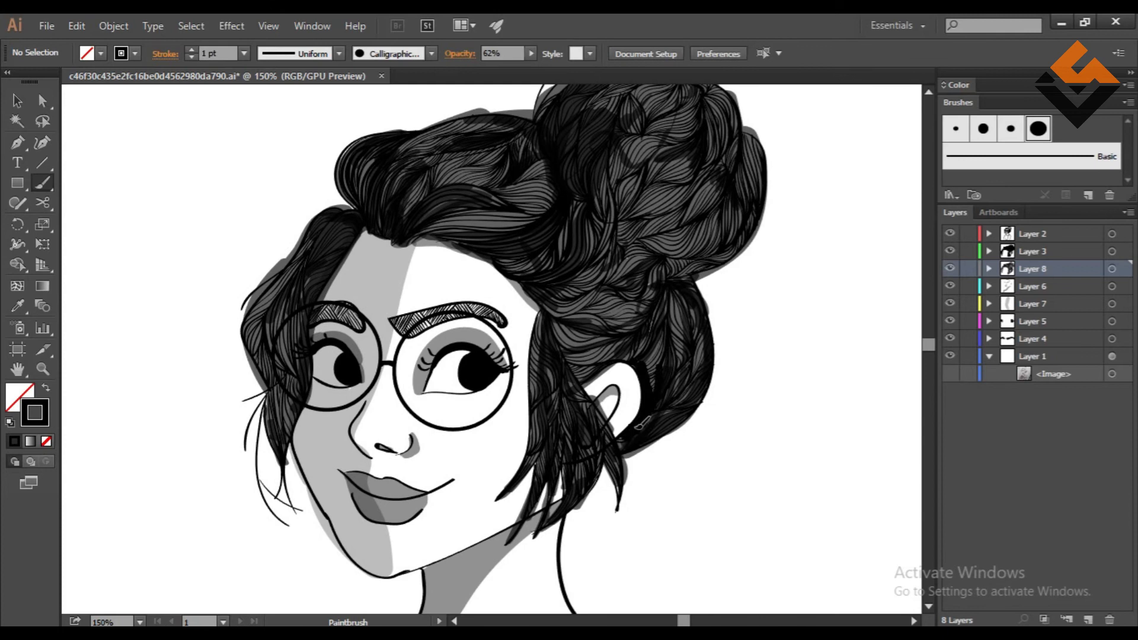
scroll(578, 442, down, 1)
- Scribble grey shading over the chest, then undo the scribbles
drag(568, 521, 533, 569)
mouse_move(456, 510)
mouse_down()
mouse_move(436, 572)
mouse_move(402, 593)
mouse_up()
drag(391, 551, 486, 599)
drag(450, 557, 533, 592)
scroll(474, 533, down, 1)
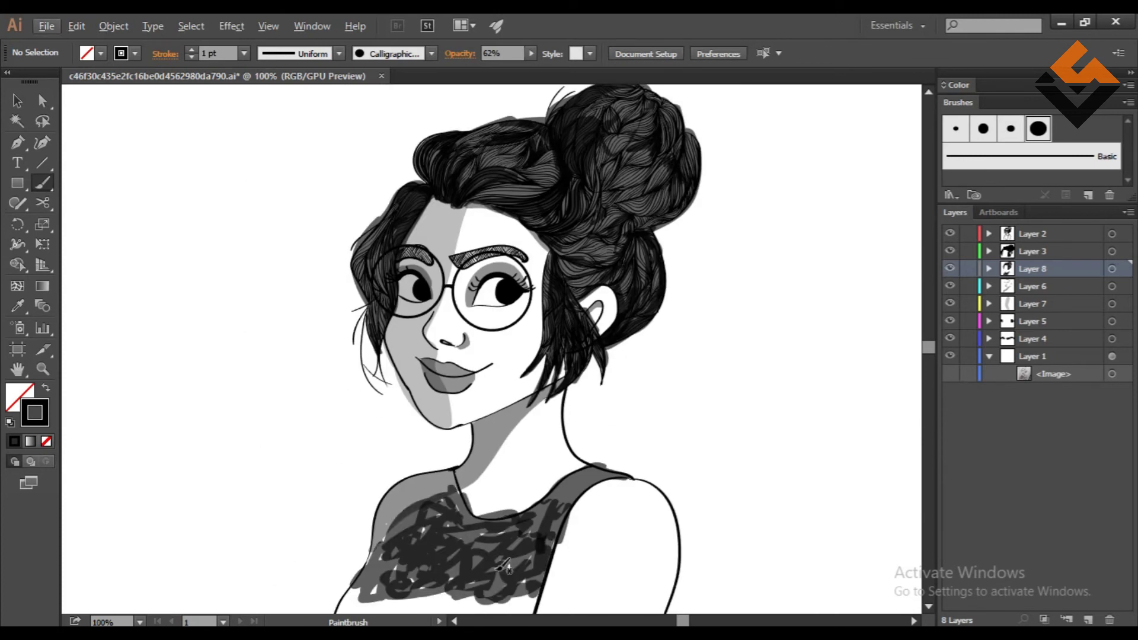
key(ctrl+z)
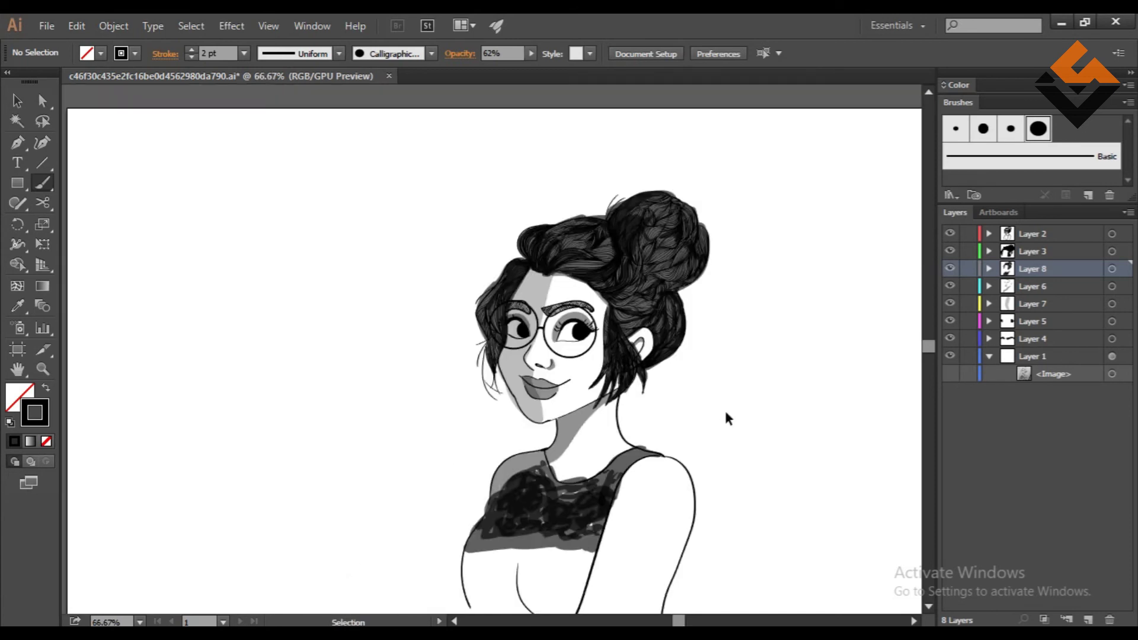
key(ctrl+z)
key(ctrl+z)
key(ctrl+z)
scroll(592, 444, down, 2)
- Fill the chest of the top with broad grey strokes and shade down the right strap
drag(533, 477, 569, 563)
drag(468, 414, 480, 598)
mouse_move(681, 362)
mouse_down()
mouse_move(628, 438)
mouse_move(582, 432)
mouse_up()
scroll(503, 415, down, 2)
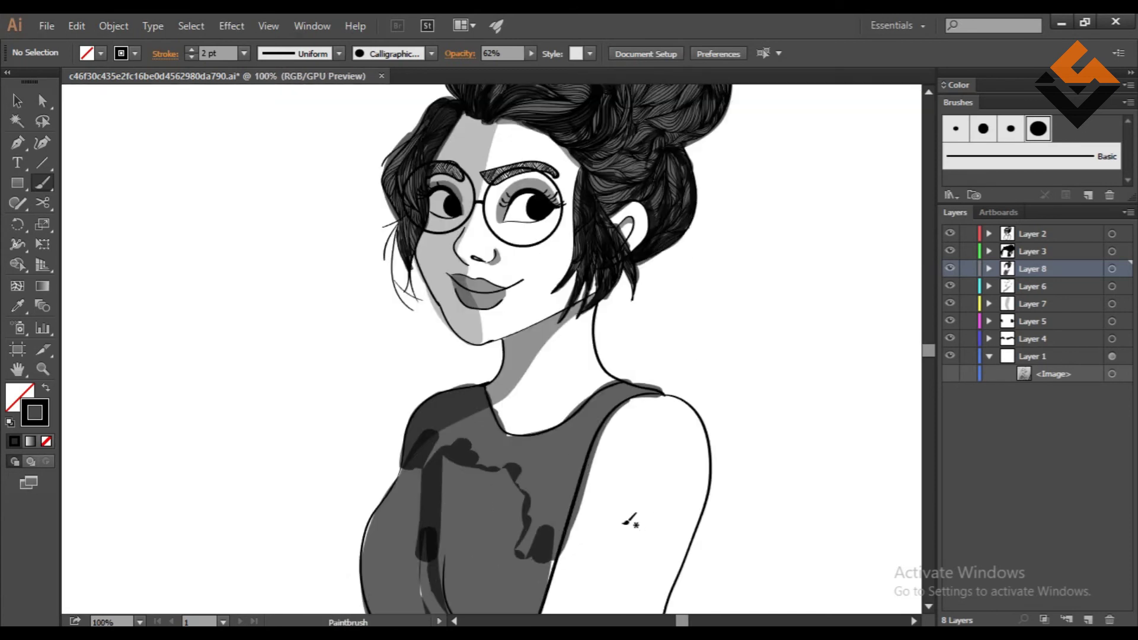
- Pick a thinner stroke weight and paint strokes covering the torso to make the grey top
click(244, 53)
click(266, 94)
drag(441, 539, 436, 459)
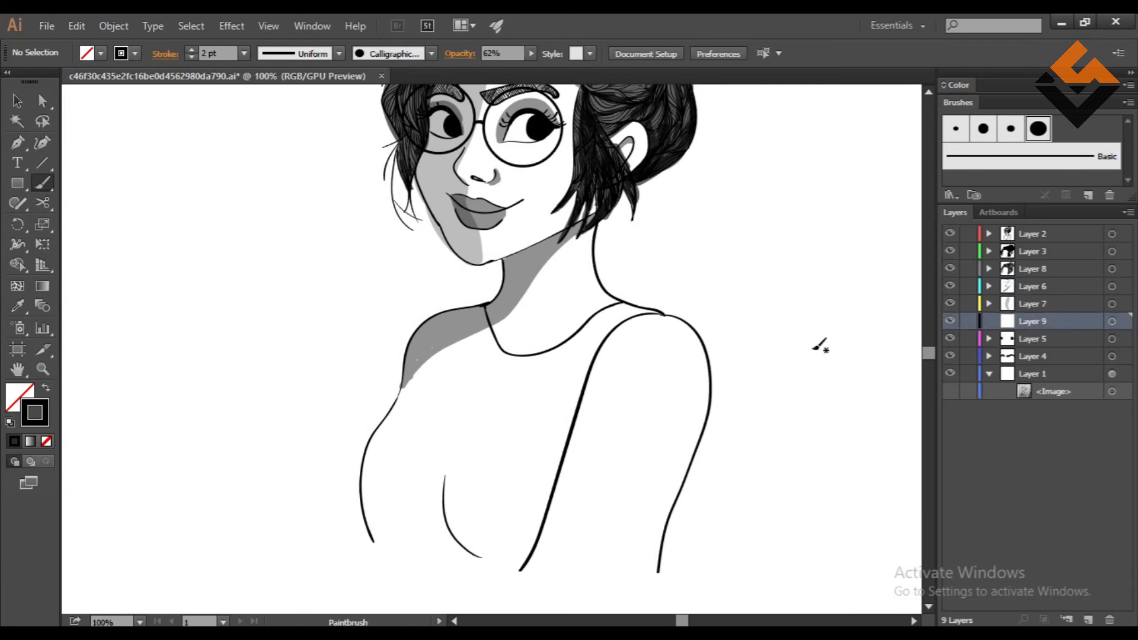
mouse_move(530, 415)
mouse_down()
mouse_move(451, 527)
mouse_move(504, 356)
mouse_up()
mouse_move(444, 469)
mouse_down()
mouse_move(429, 503)
mouse_move(430, 605)
mouse_up()
scroll(439, 470, up, 1)
- On Layer 9, use the larger round translucent brush to paint a shadow along the arm
click(1009, 304)
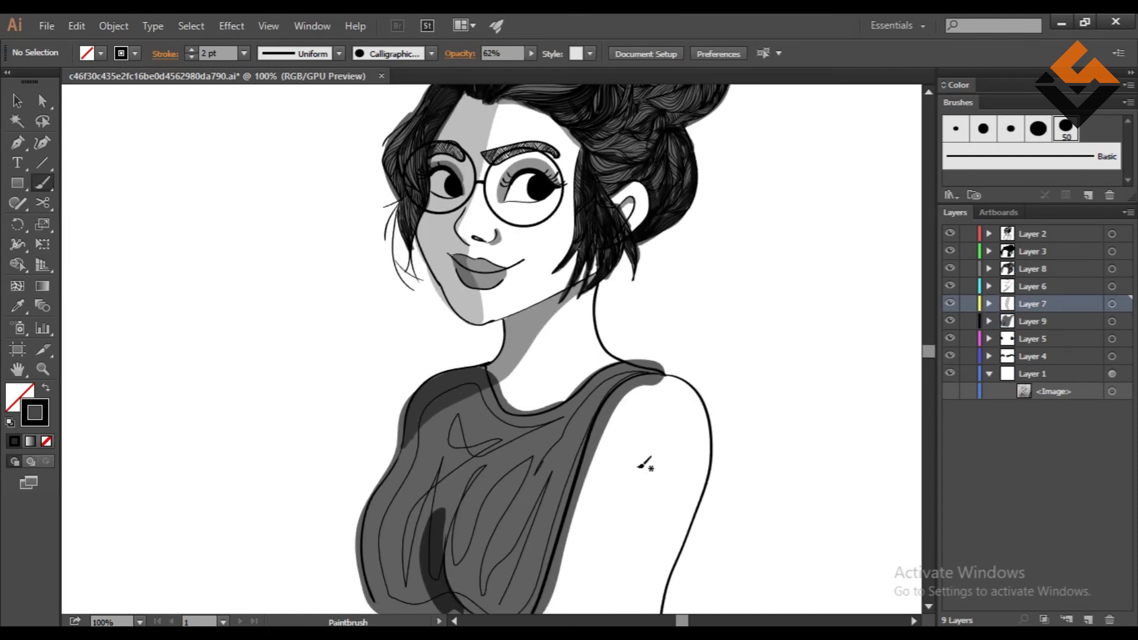
click(1009, 321)
scroll(681, 438, down, 1)
drag(655, 355, 572, 571)
key(ctrl+z)
click(983, 128)
click(1038, 128)
drag(658, 359, 569, 610)
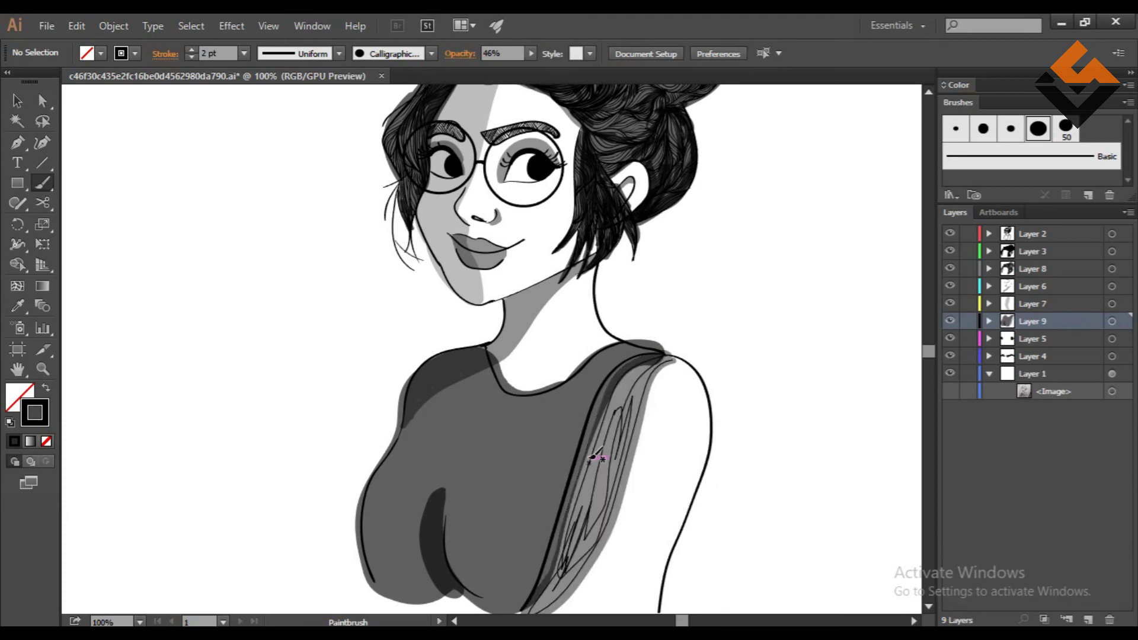
key(ctrl+plus)
- Add a new layer and paint broad 50 pt brush strokes over the face and chest
key(ctrl+l)
drag(1034, 356, 1034, 382)
click(1065, 127)
drag(474, 196, 279, 504)
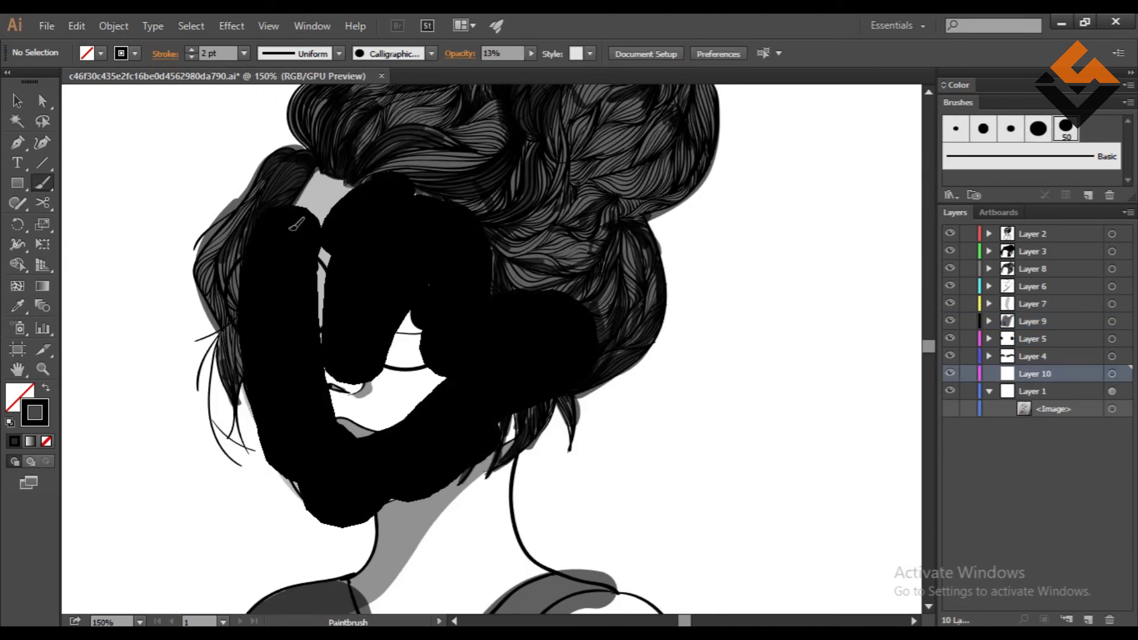
drag(485, 450, 415, 598)
scroll(427, 534, down, 3)
drag(444, 456, 426, 487)
key(ctrl+minus)
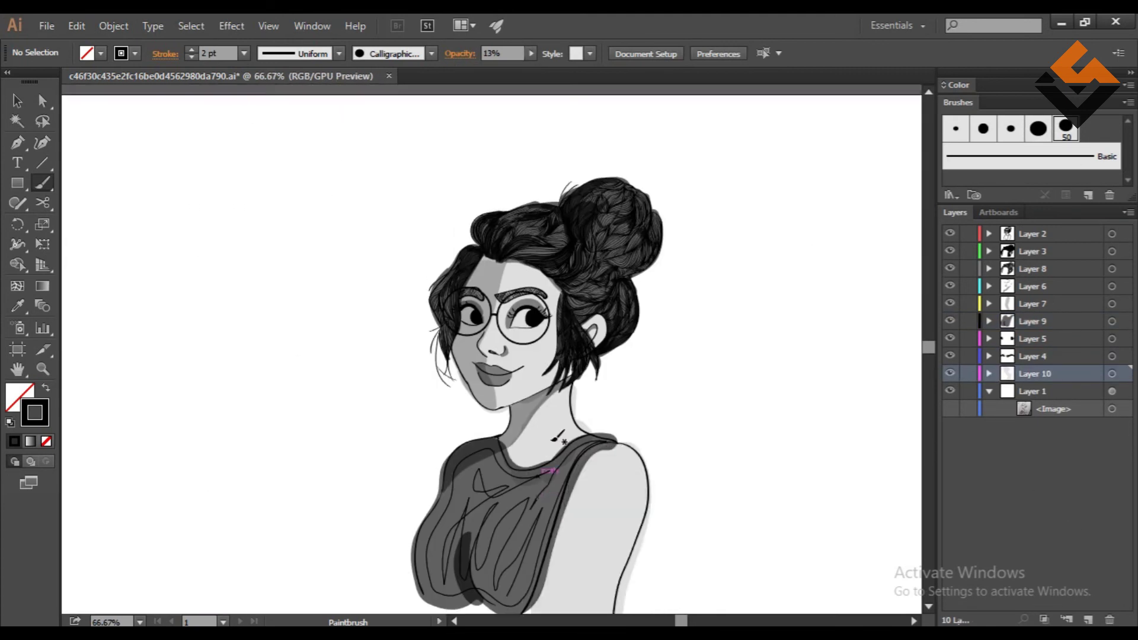
- Create a layer named 'high' and set the brush to white at 31% opacity
key(ctrl+plus)
key(ctrl+l)
text(high)
click(491, 54)
text(31)
click(1010, 129)
- Paint thin white highlights along the cheek edge
drag(583, 401, 444, 415)
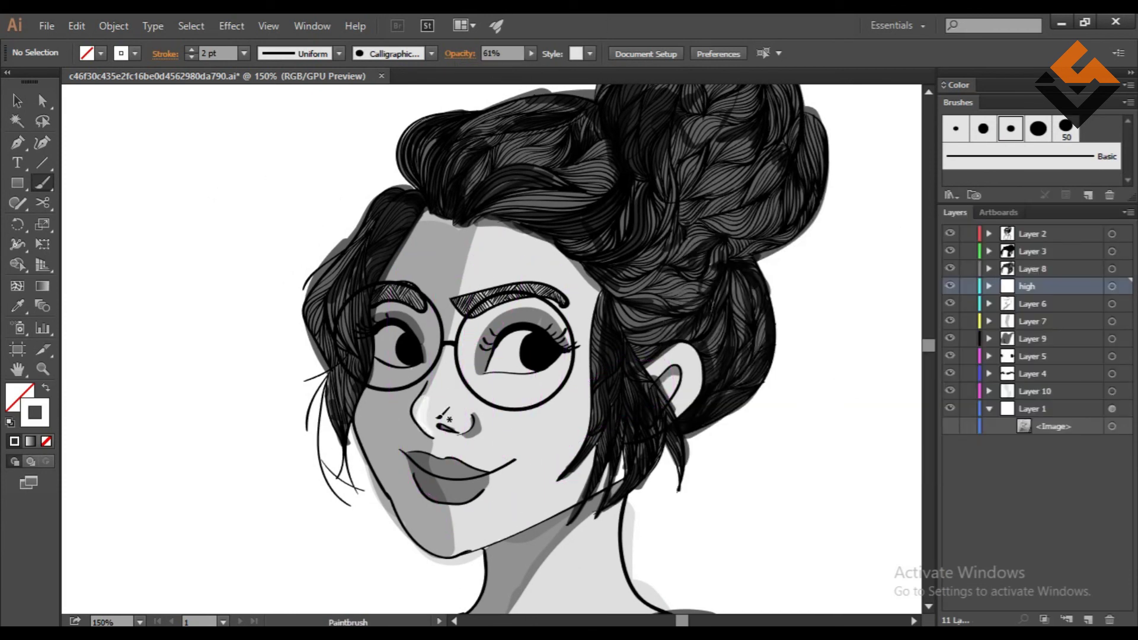
key(ctrl+z)
drag(569, 424, 532, 479)
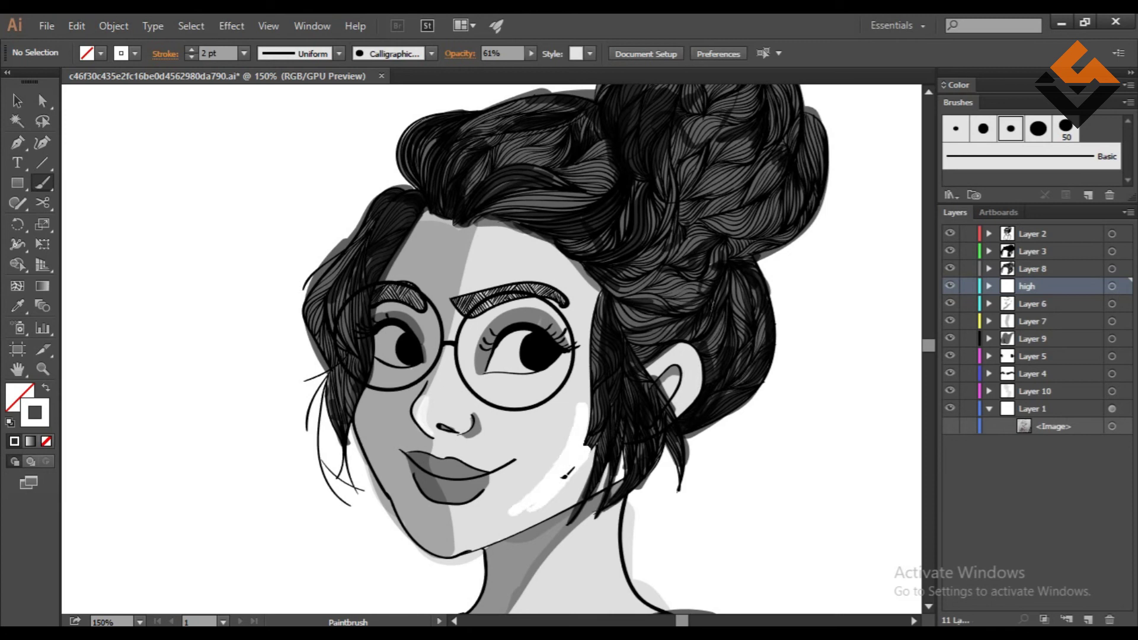
scroll(673, 429, down, 2)
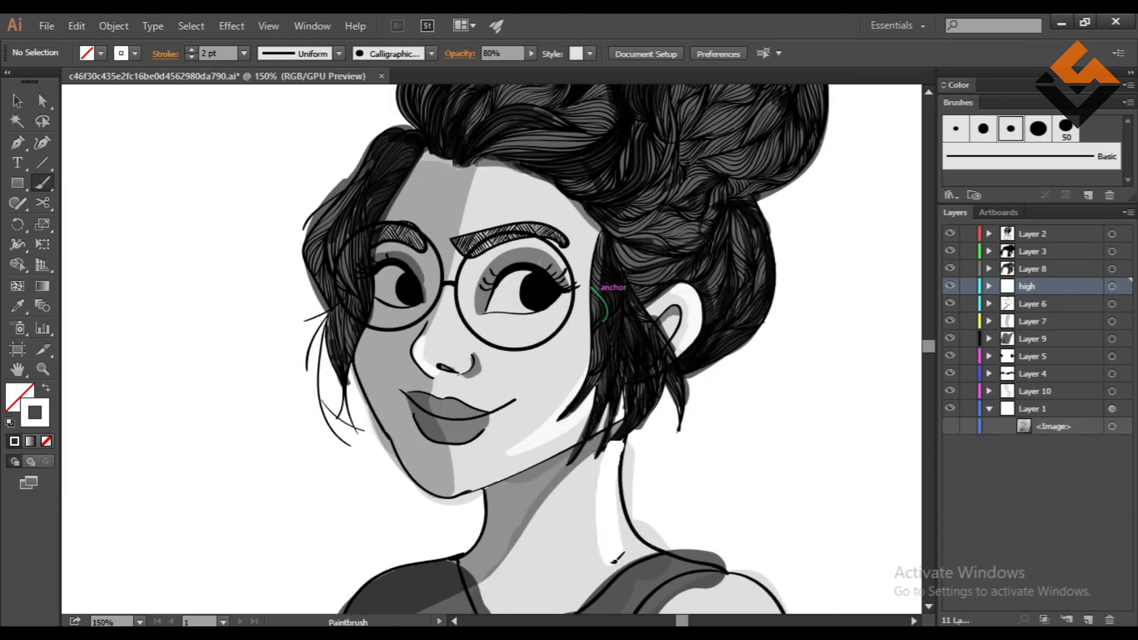
scroll(729, 415, down, 1)
scroll(763, 420, up, 2)
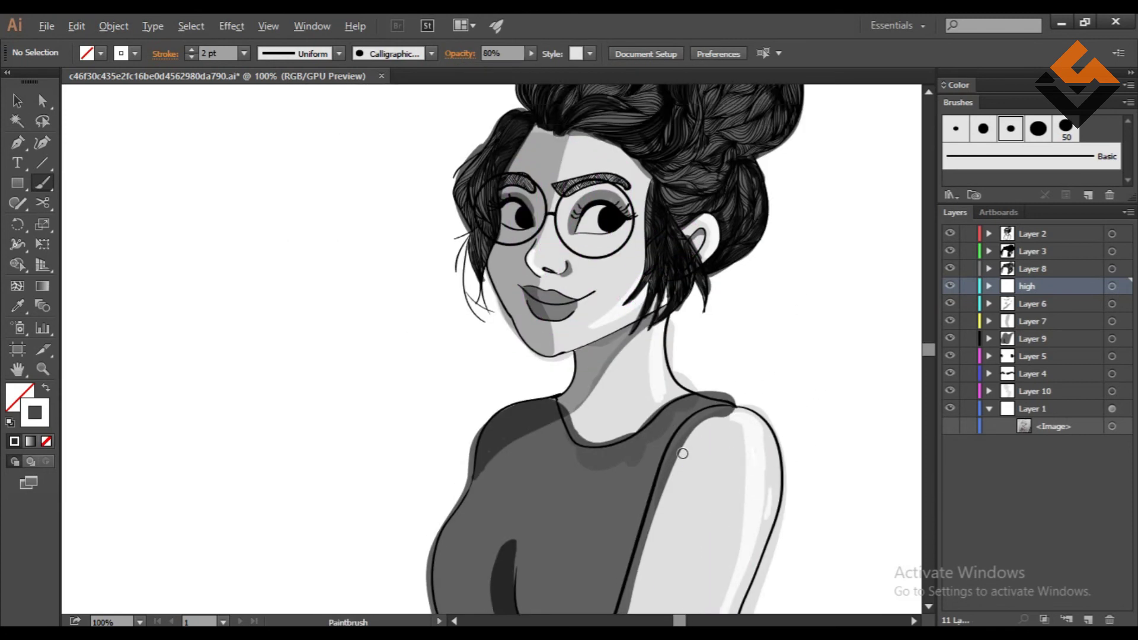
scroll(687, 427, up, 1)
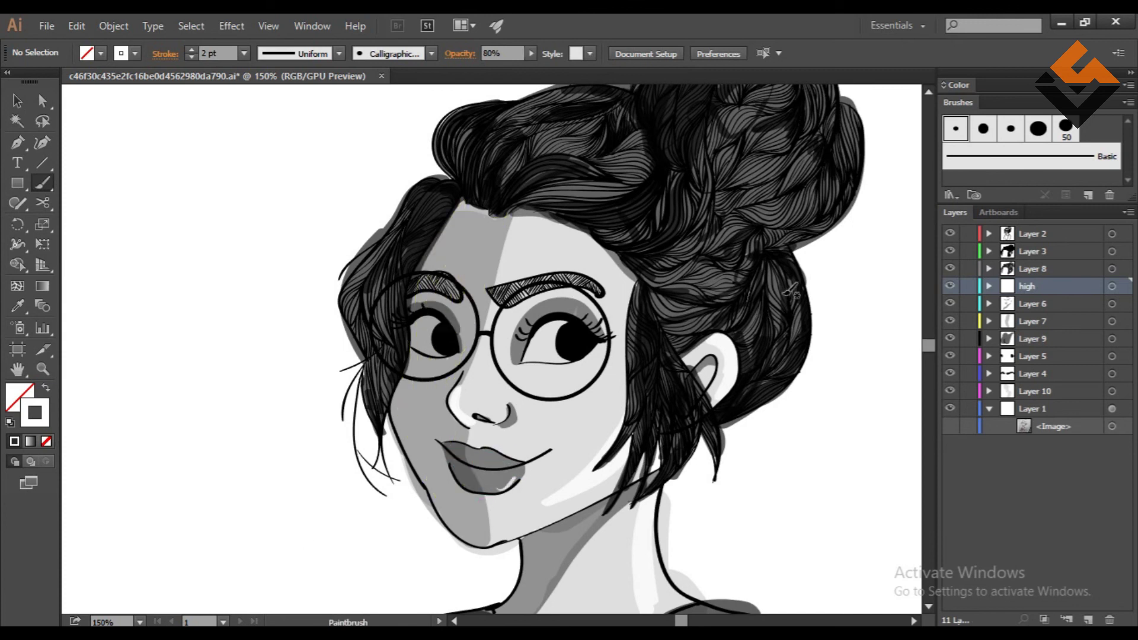
scroll(853, 431, down, 1)
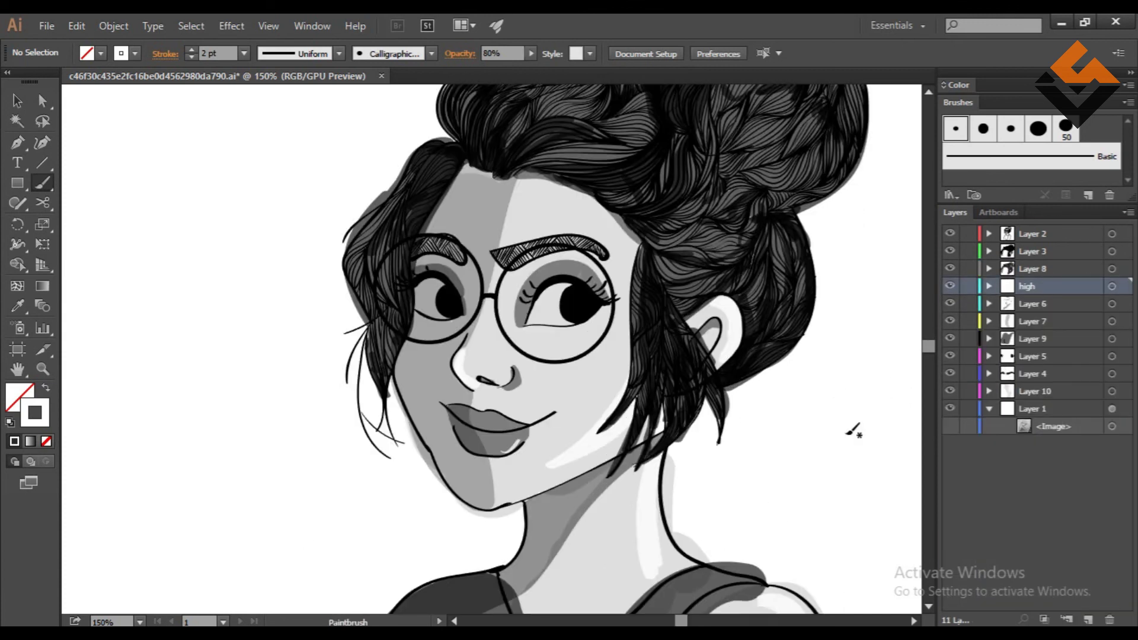
- On a new layer, paint a white glint on the right lens with the large round brush
key(ctrl+l)
scroll(343, 299, up, 1)
click(1038, 128)
key(ctrl+z)
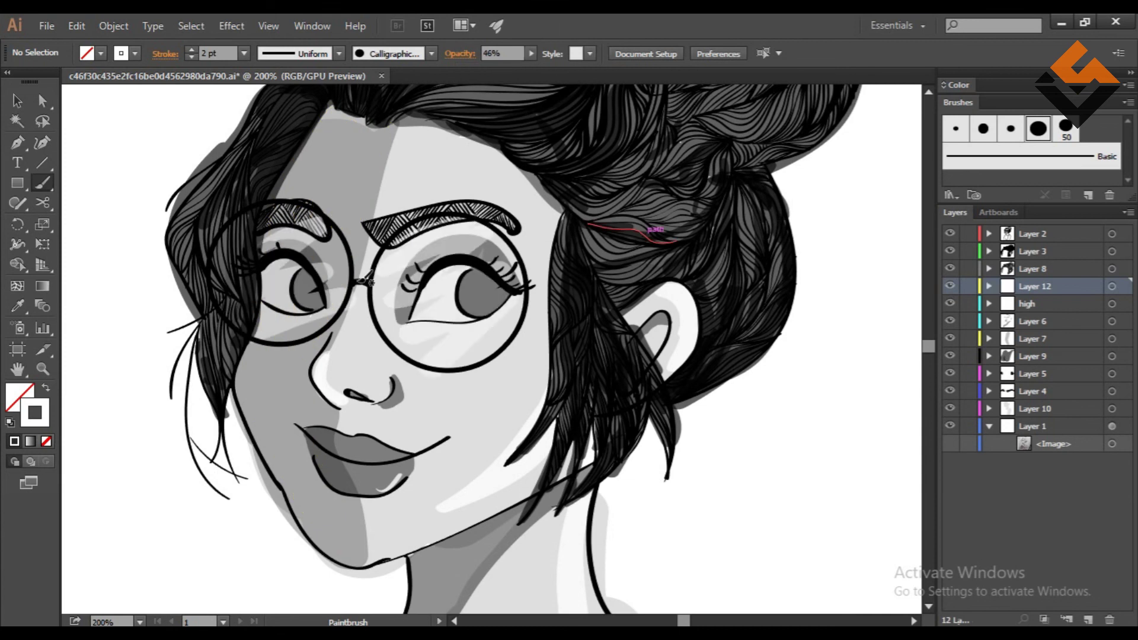
drag(469, 358, 499, 336)
scroll(795, 393, down, 1)
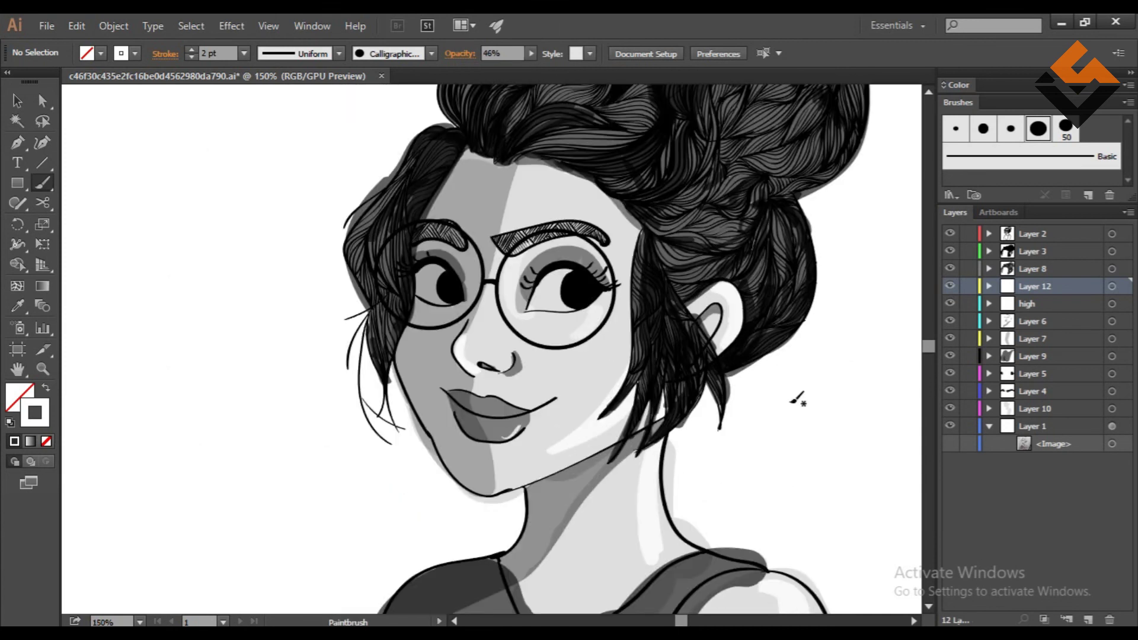
scroll(893, 234, down, 1)
key(ctrl+l)
- Paint a soft 50 pt stroke around the head, then set the stroke colour to black
key(ctrl+minus)
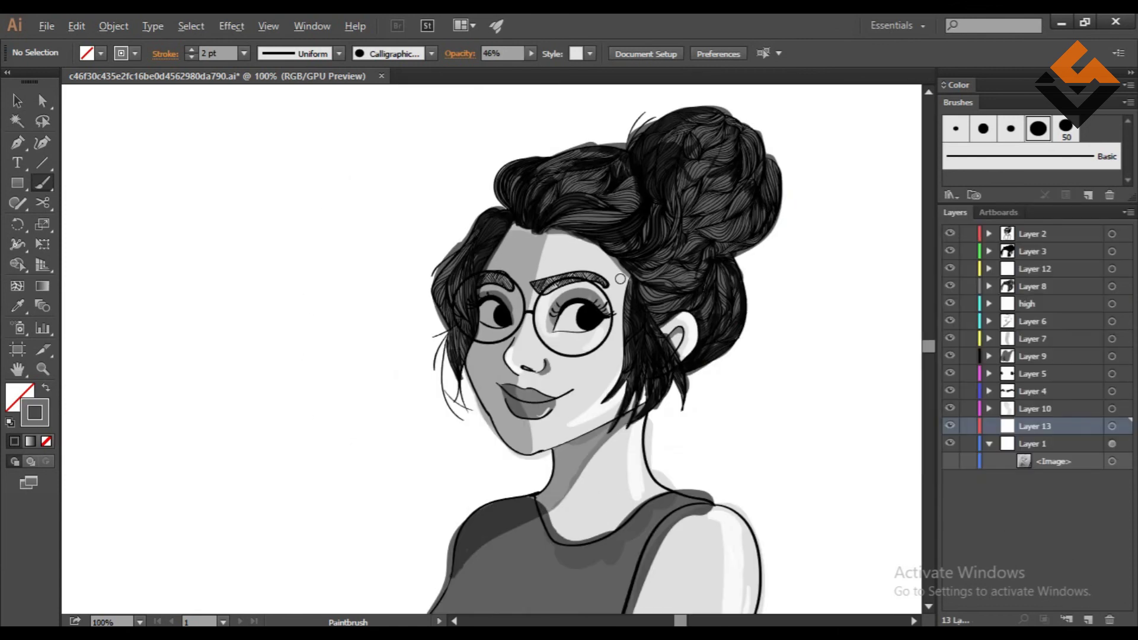
click(1065, 126)
drag(533, 95, 699, 178)
key(v)
double_click(34, 413)
click(1066, 256)
scroll(501, 506, up, 2)
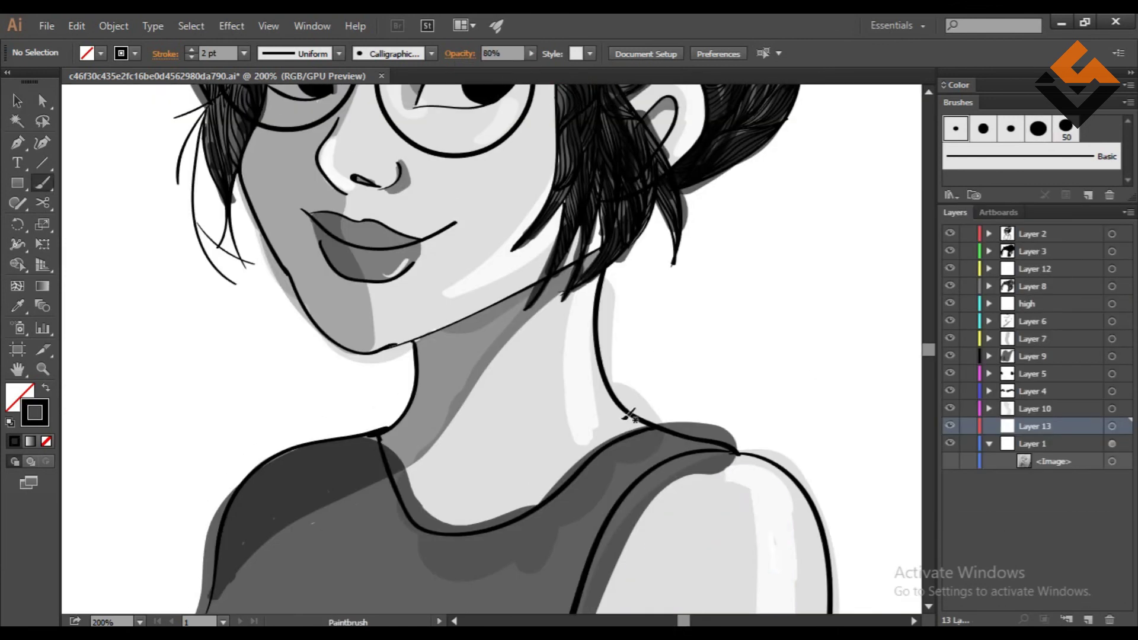